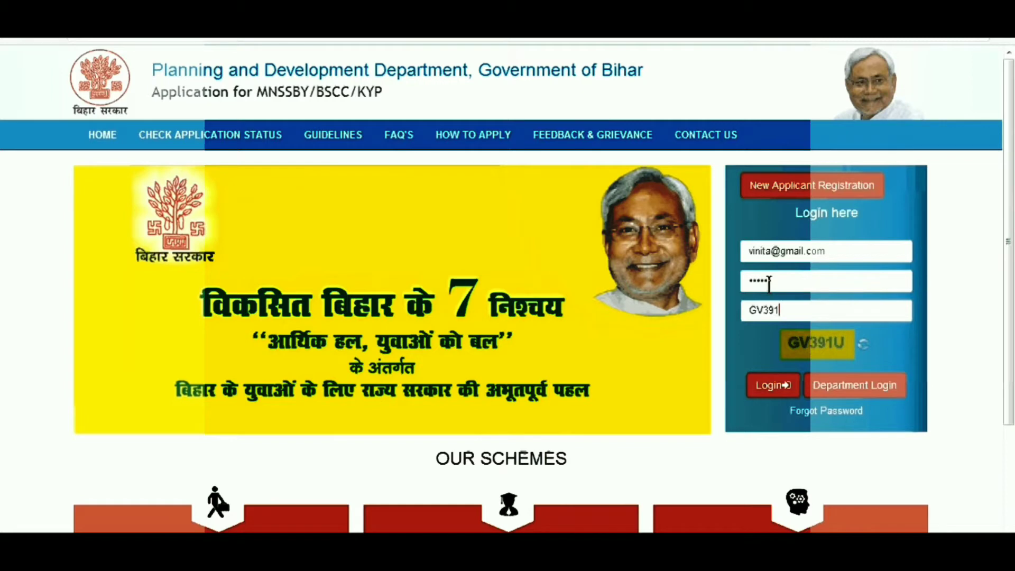
# Step: Finish the captcha text and log in to the applicant account
pyautogui.write('U')
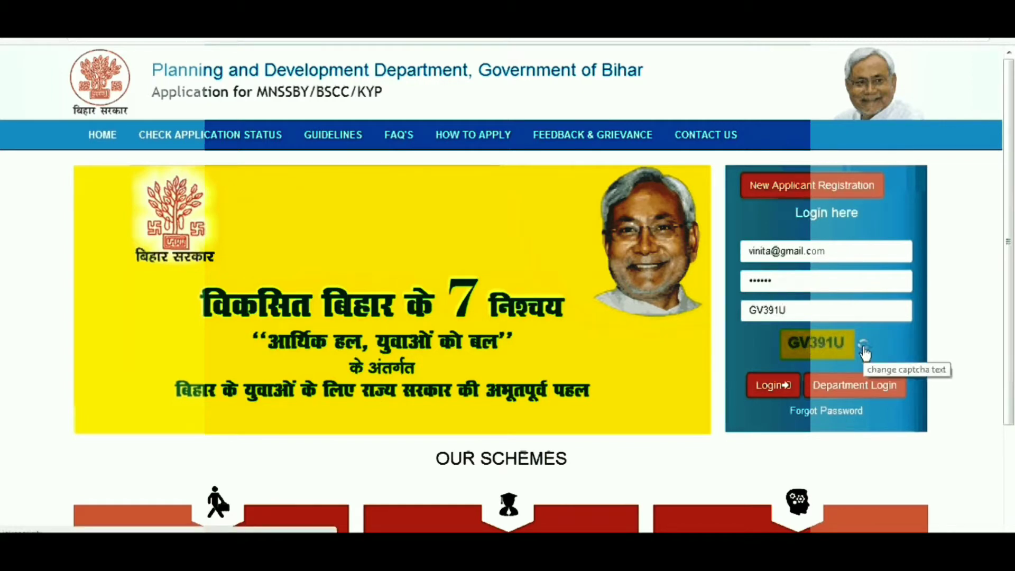
pyautogui.click(780, 388)
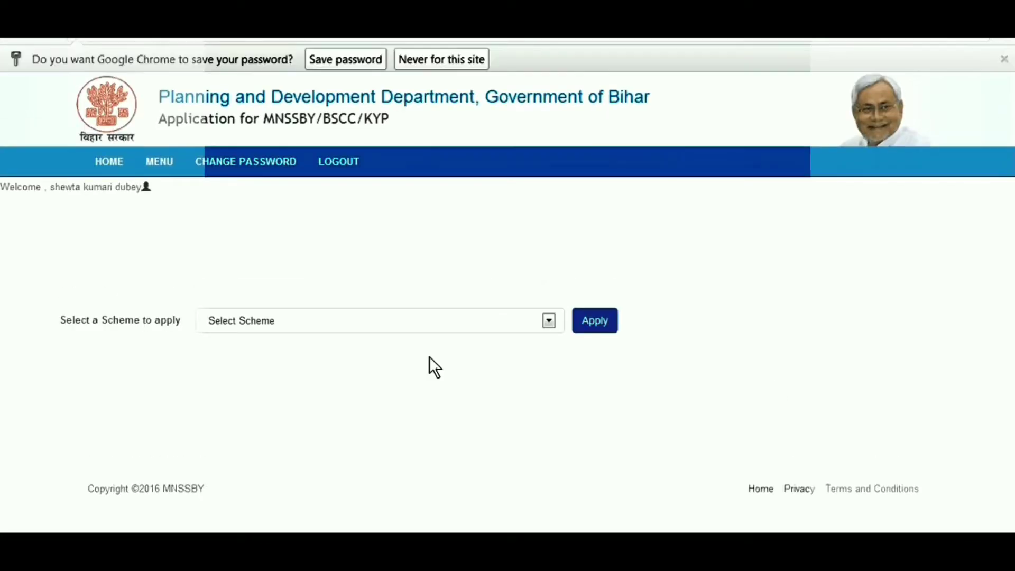
# Step: Choose the Bihar Student Credit Card scheme and start its application
pyautogui.click(550, 321)
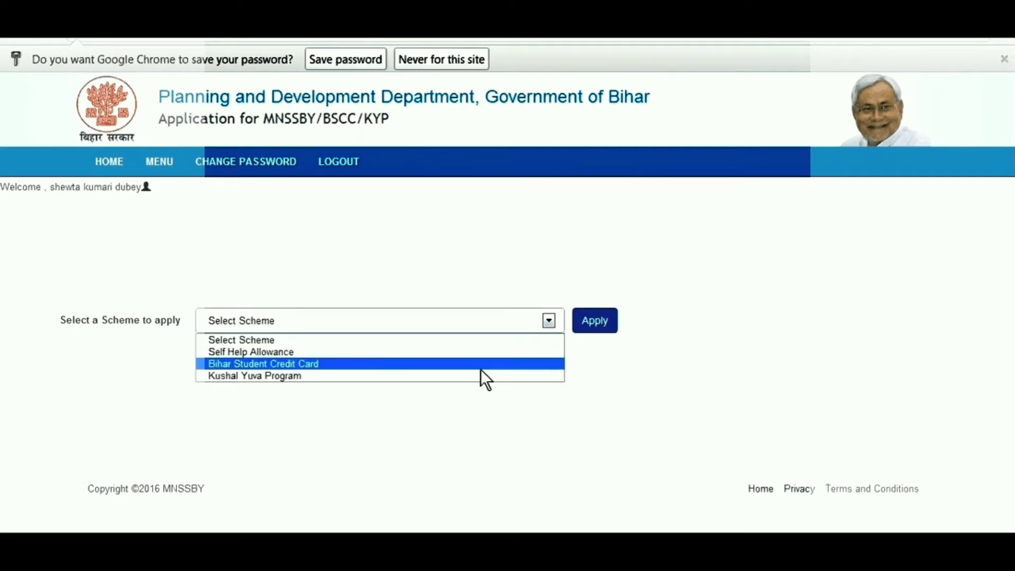
pyautogui.click(480, 368)
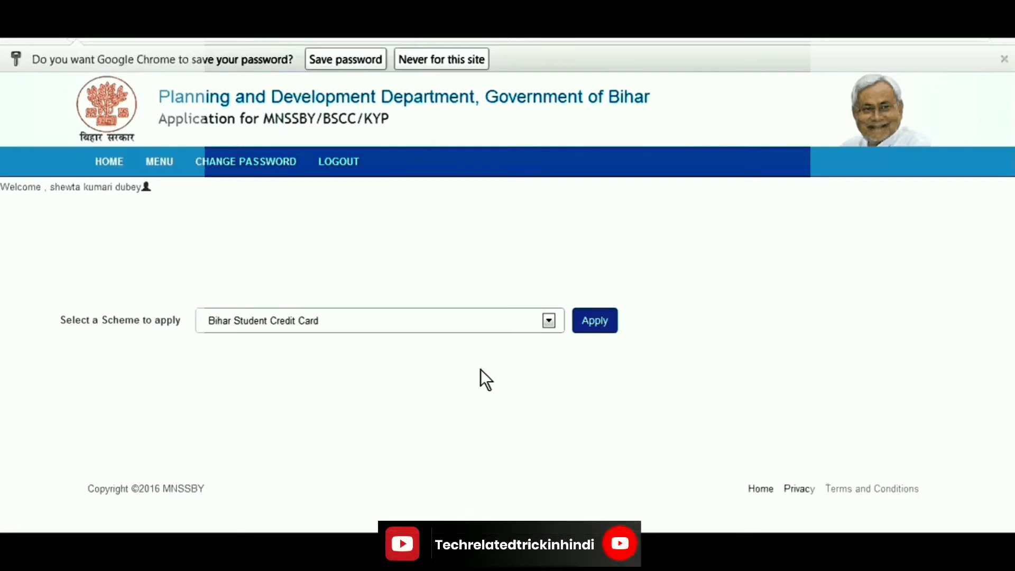
pyautogui.click(599, 325)
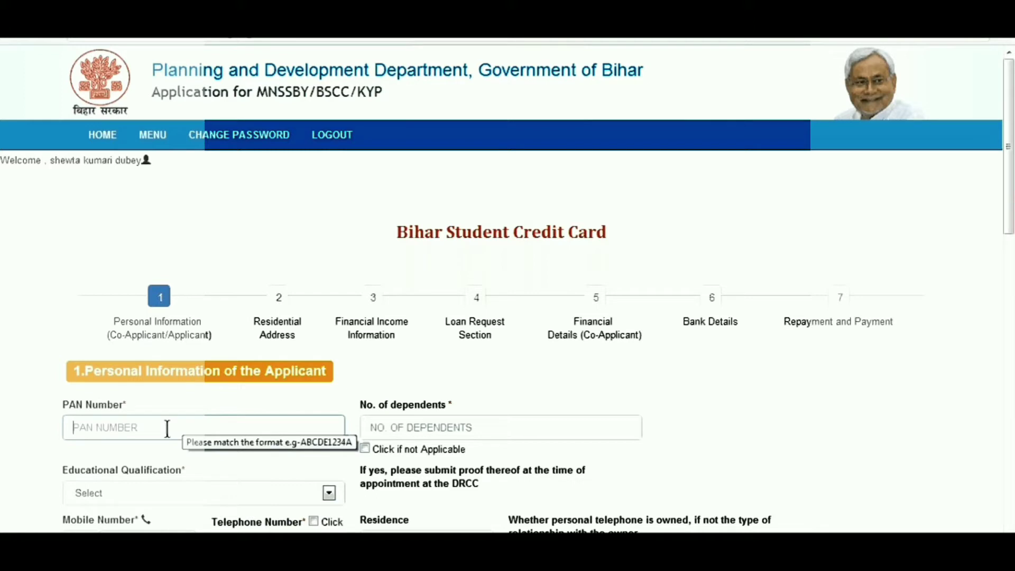
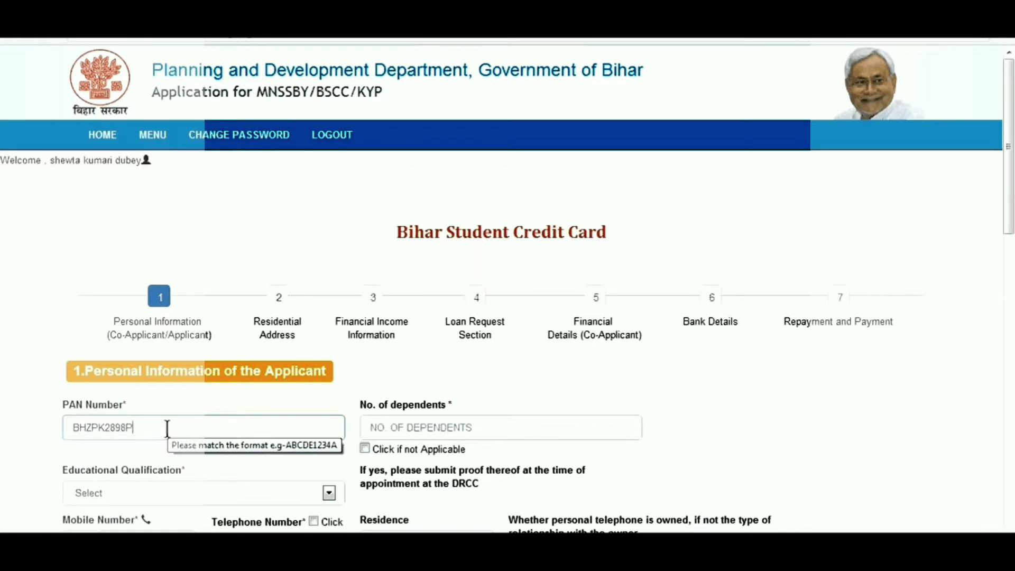
# Step: Enter the applicant's PAN number and mark number of dependents as not applicable
pyautogui.click(364, 449)
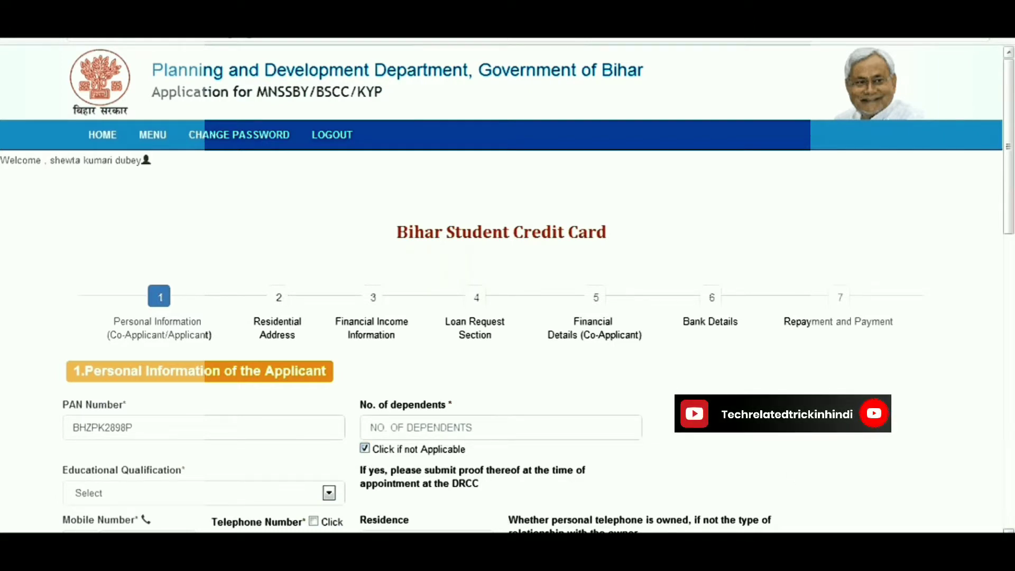
pyautogui.scroll(-2, 501, 338)
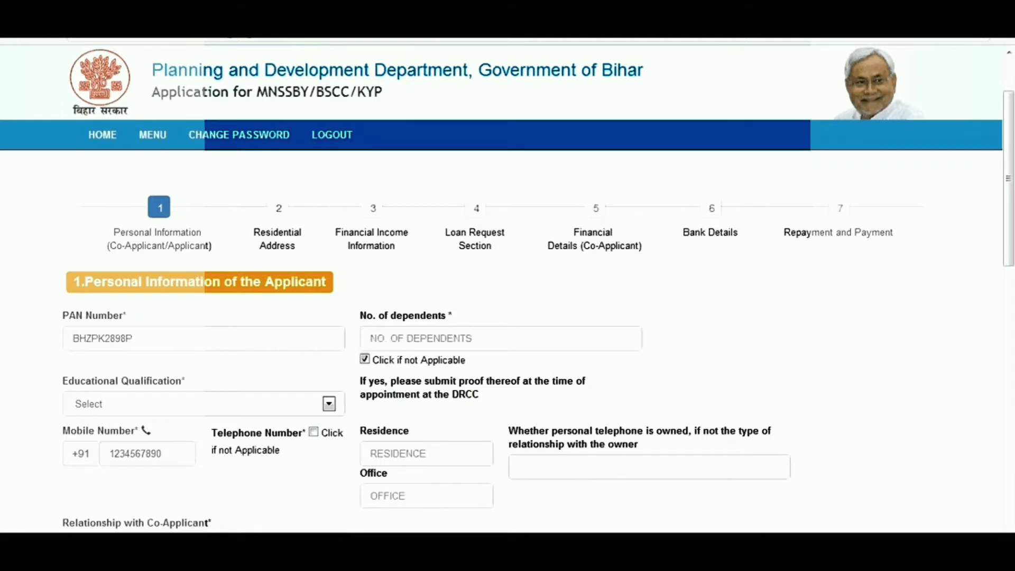
# Step: Set Educational Qualification to 12th Standard and mark telephone as not applicable
pyautogui.click(328, 404)
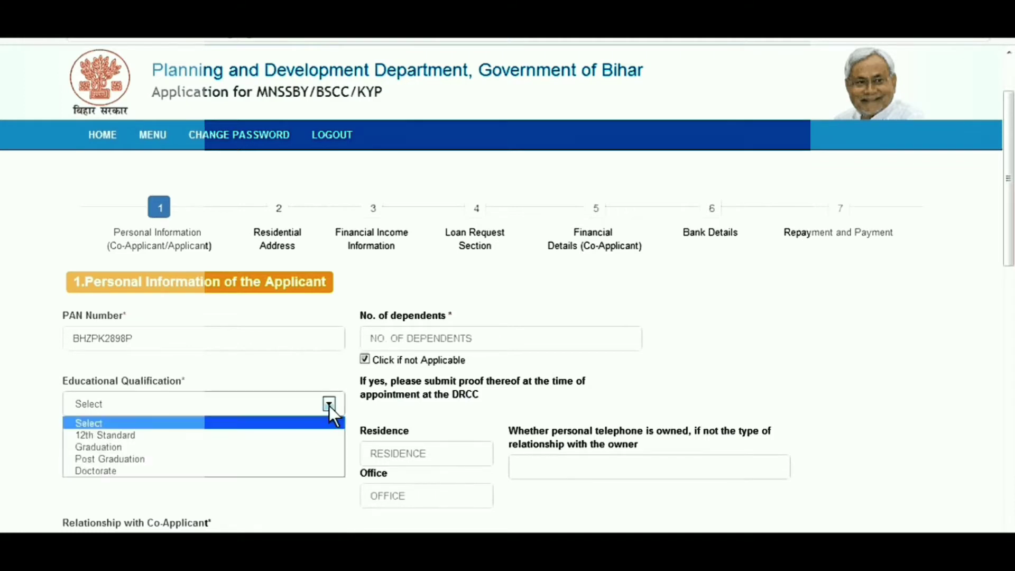
pyautogui.click(319, 435)
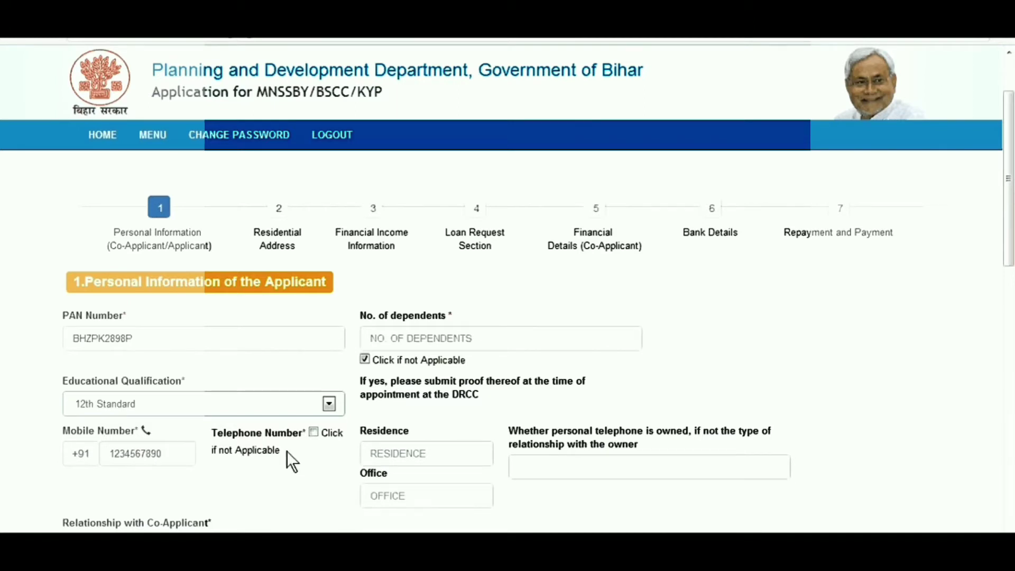
pyautogui.click(314, 432)
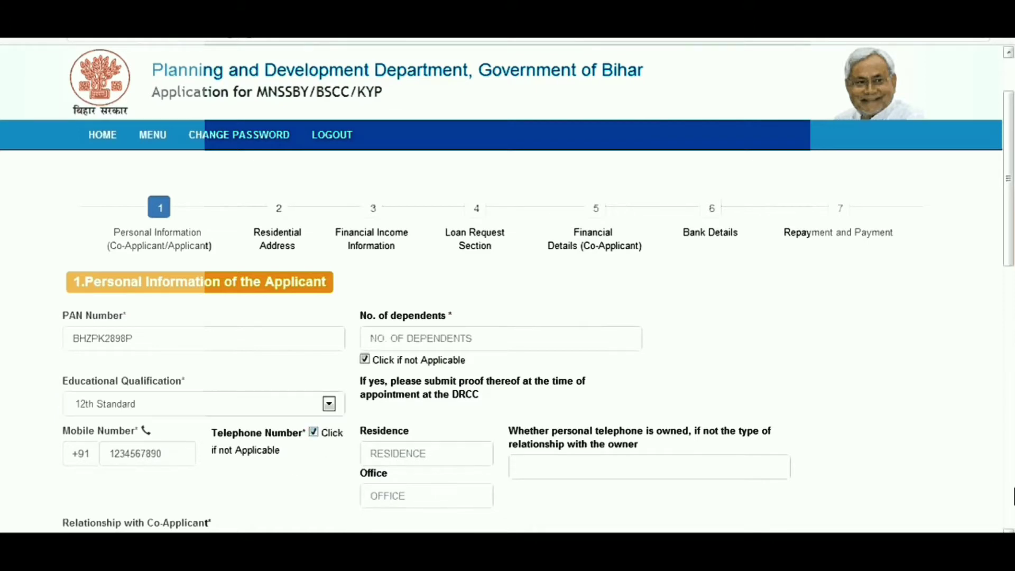
pyautogui.scroll(-2, 507, 339)
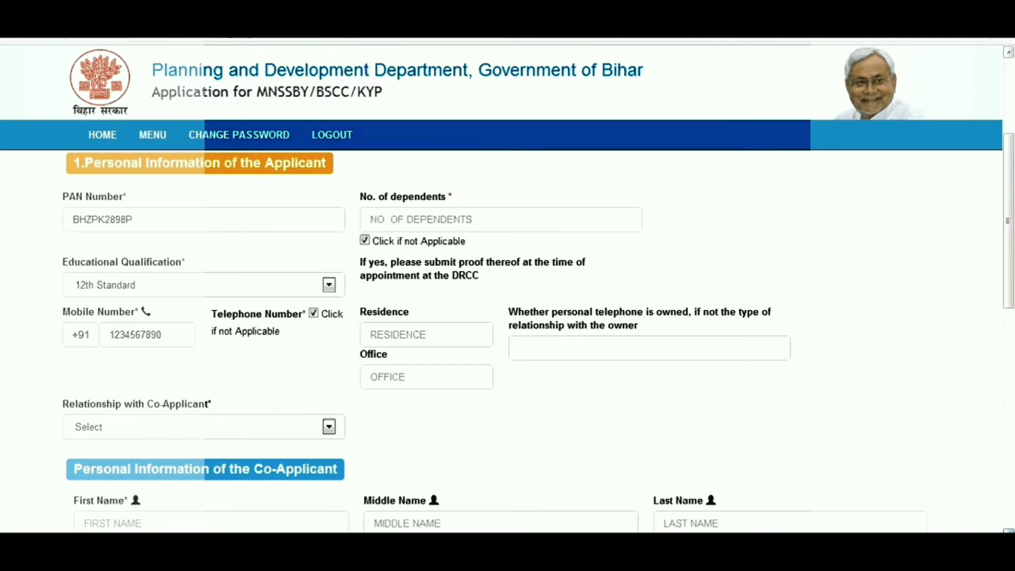
# Step: Set Relationship with Co-Applicant to Father
pyautogui.scroll(-2, 507, 338)
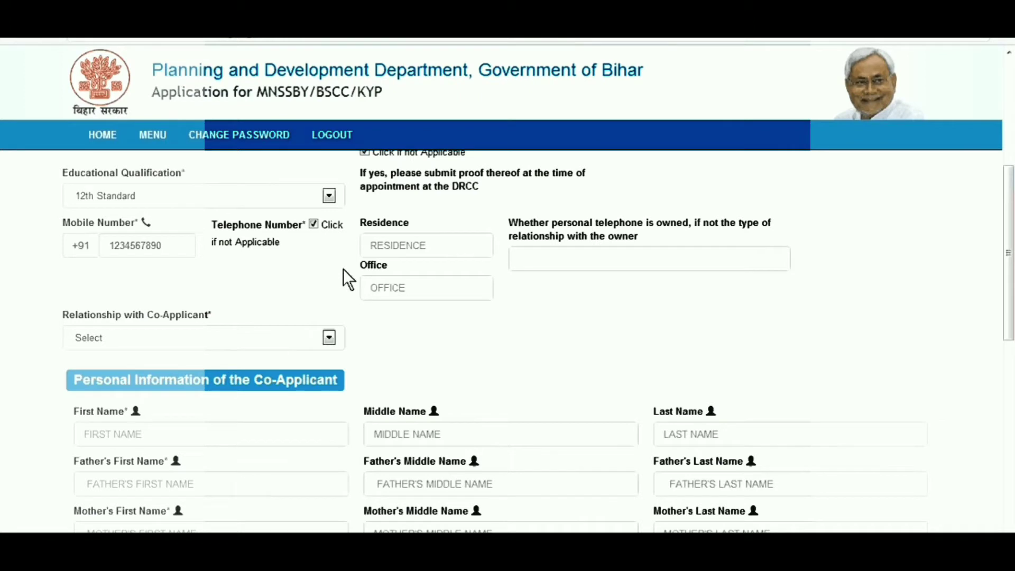
pyautogui.click(329, 339)
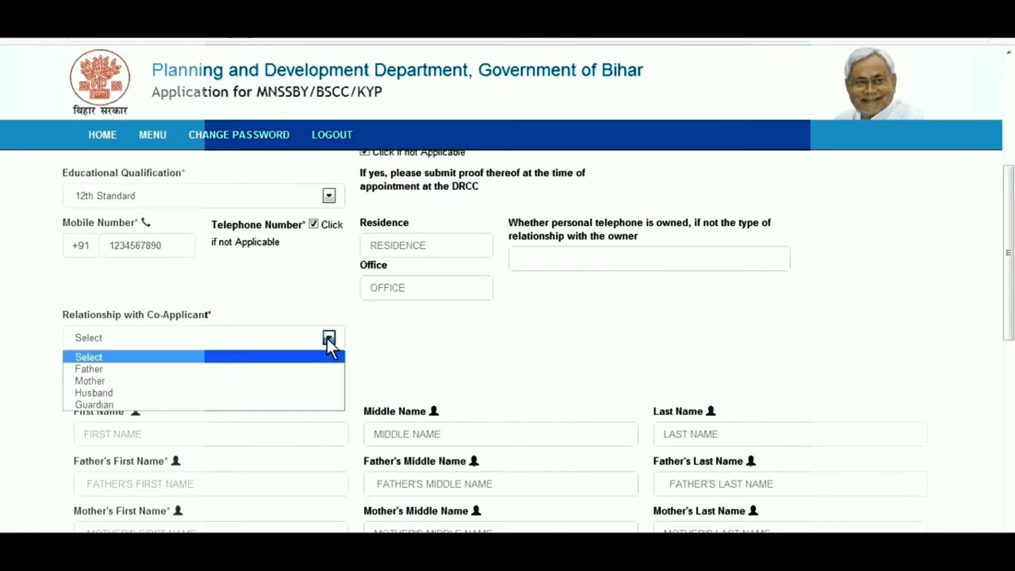
pyautogui.click(304, 368)
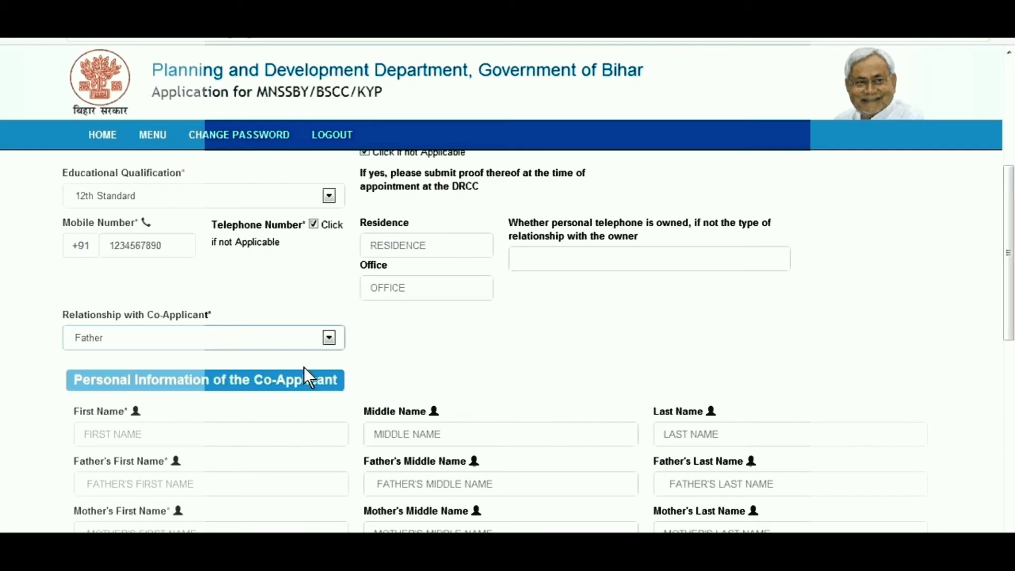
# Step: Enter the co-applicant's first, middle and last names
pyautogui.click(252, 441)
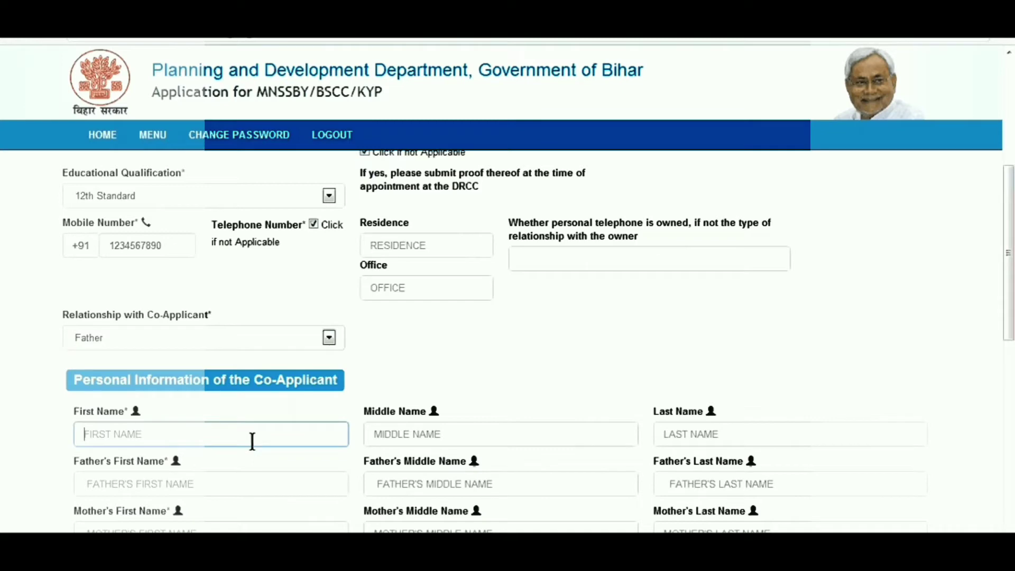
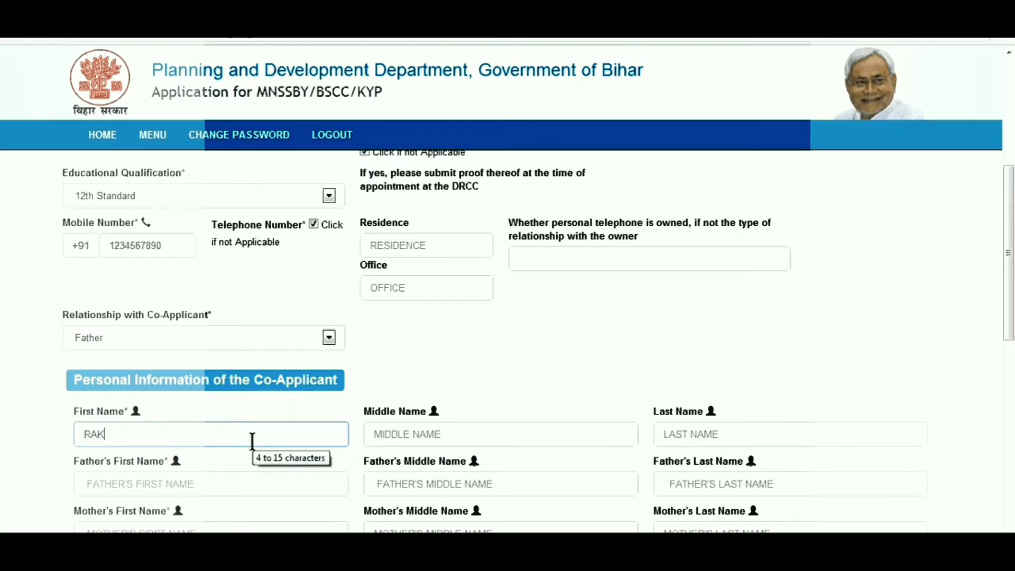
pyautogui.click(430, 429)
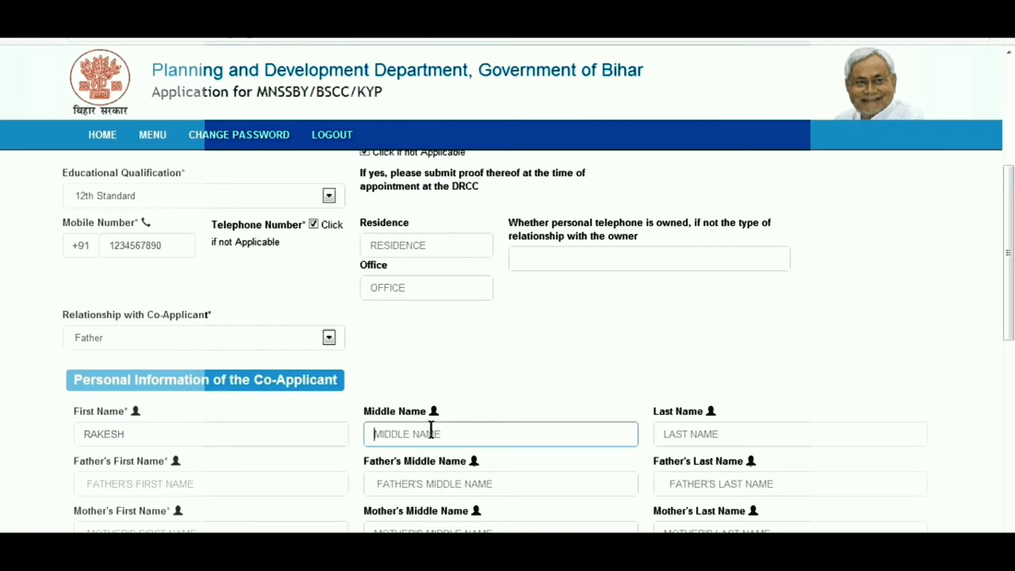
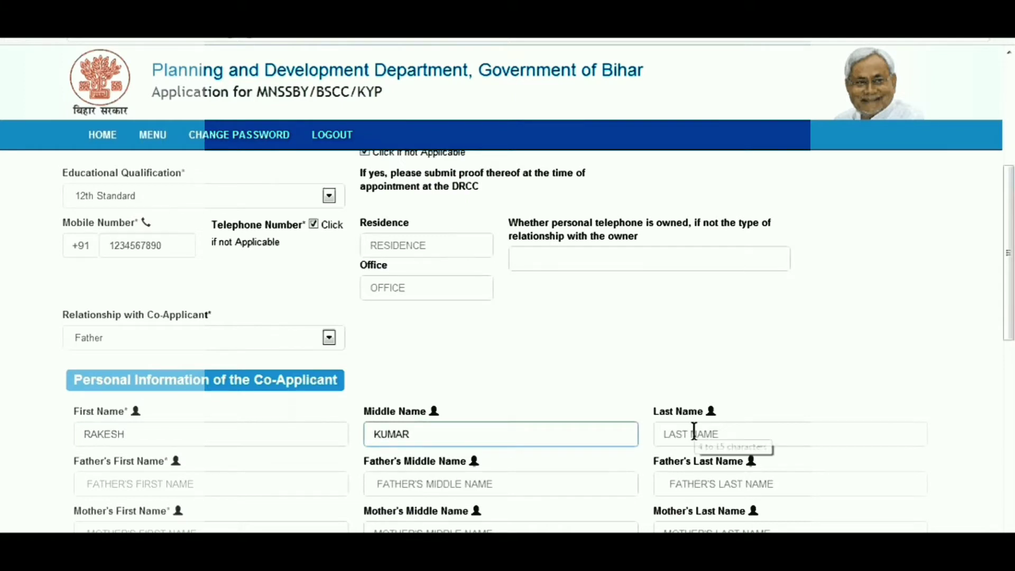
pyautogui.click(693, 431)
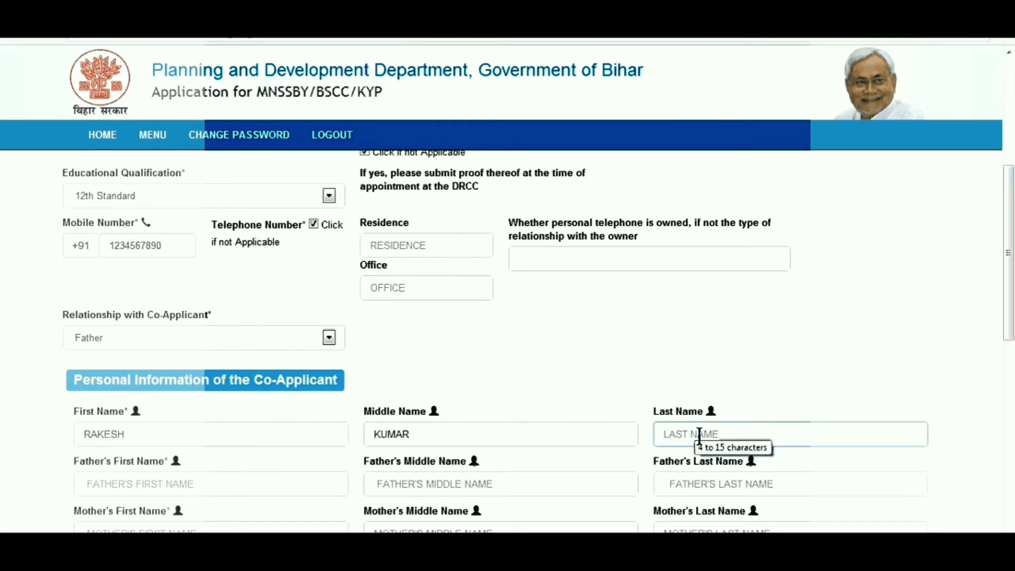
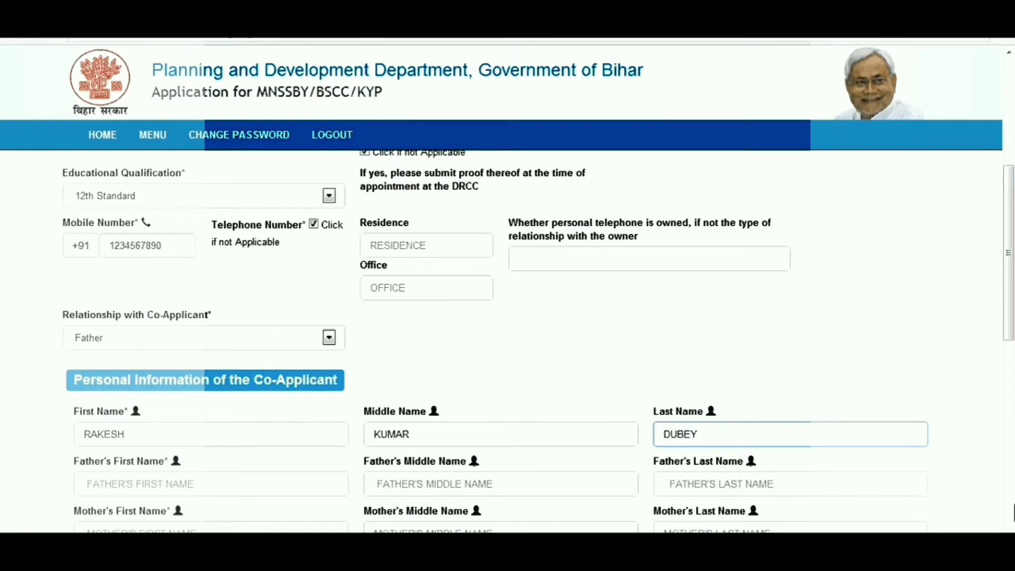
pyautogui.scroll(-1, 508, 338)
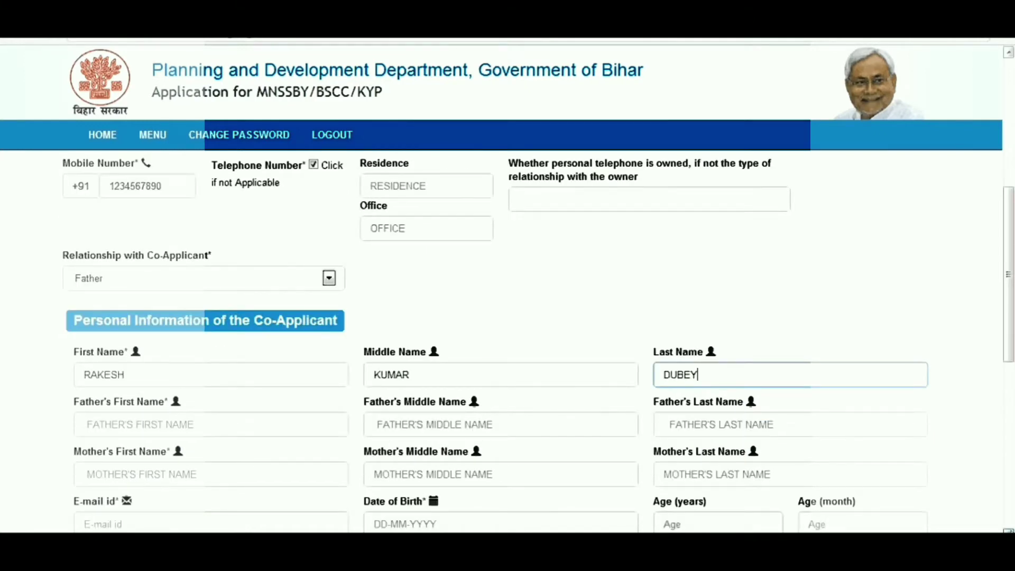
pyautogui.scroll(-1, 302, 372)
# Step: Fill in the co-applicant's father's first, middle and last names
pyautogui.click(303, 372)
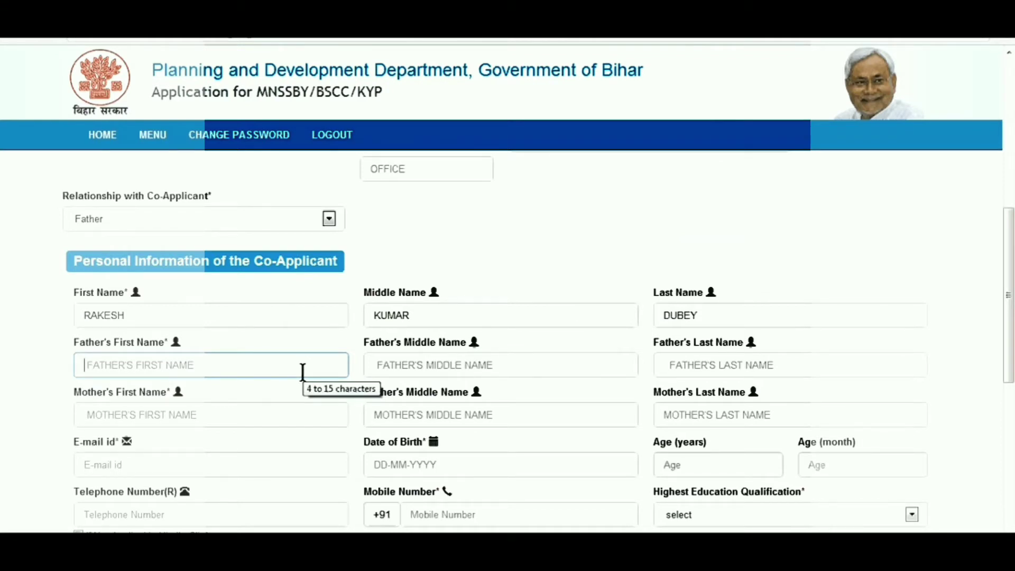
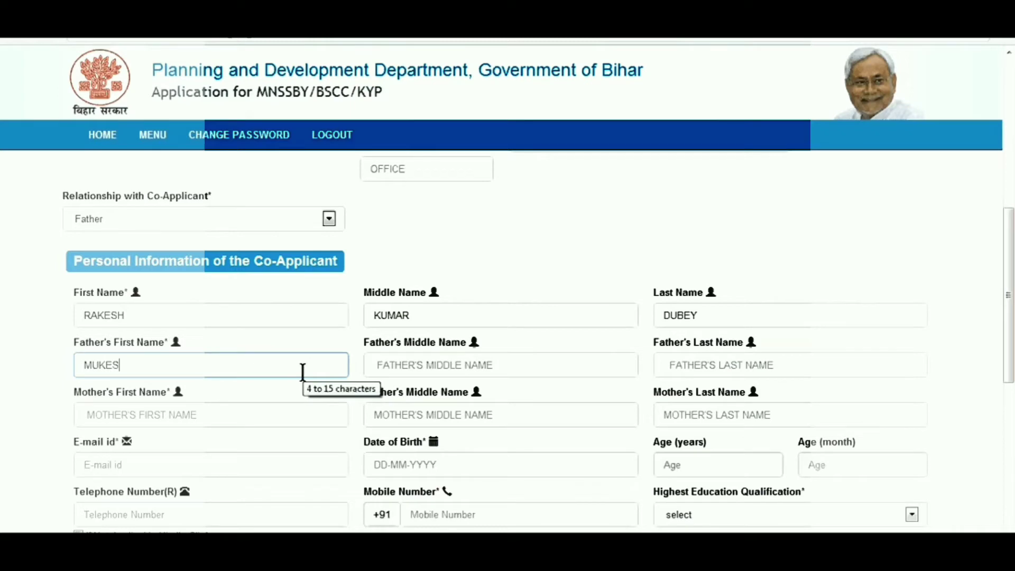
pyautogui.click(459, 389)
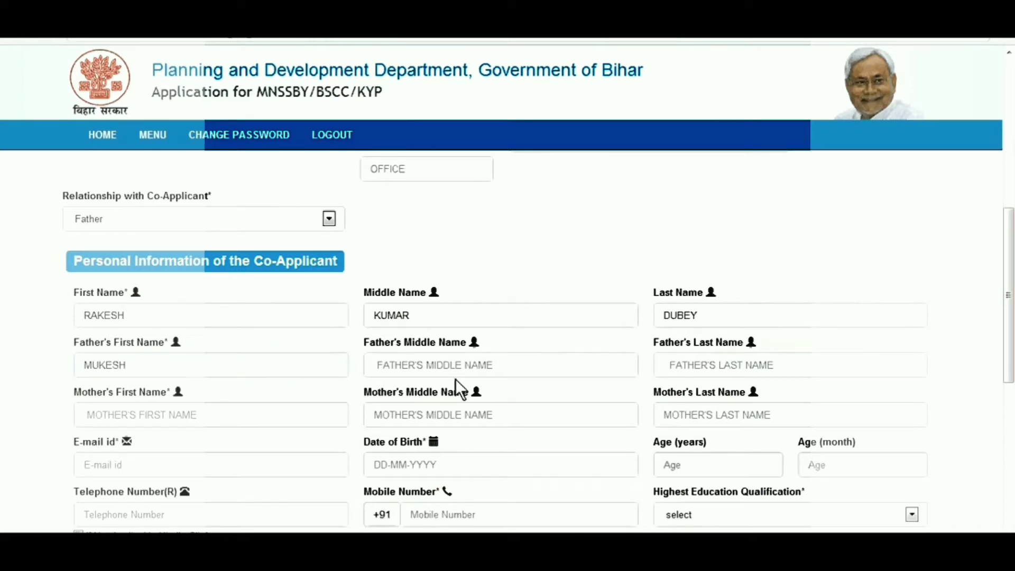
pyautogui.click(508, 372)
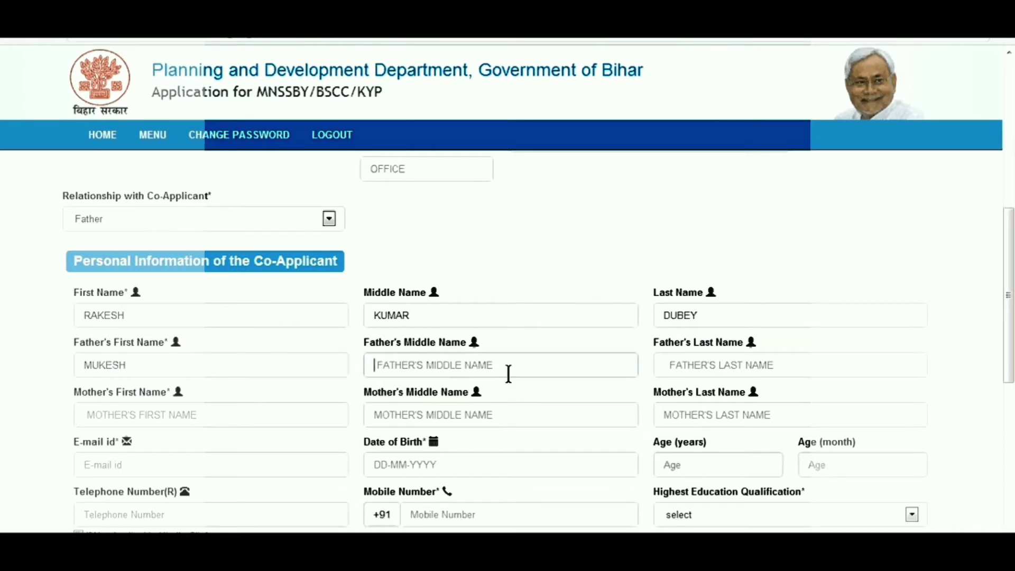
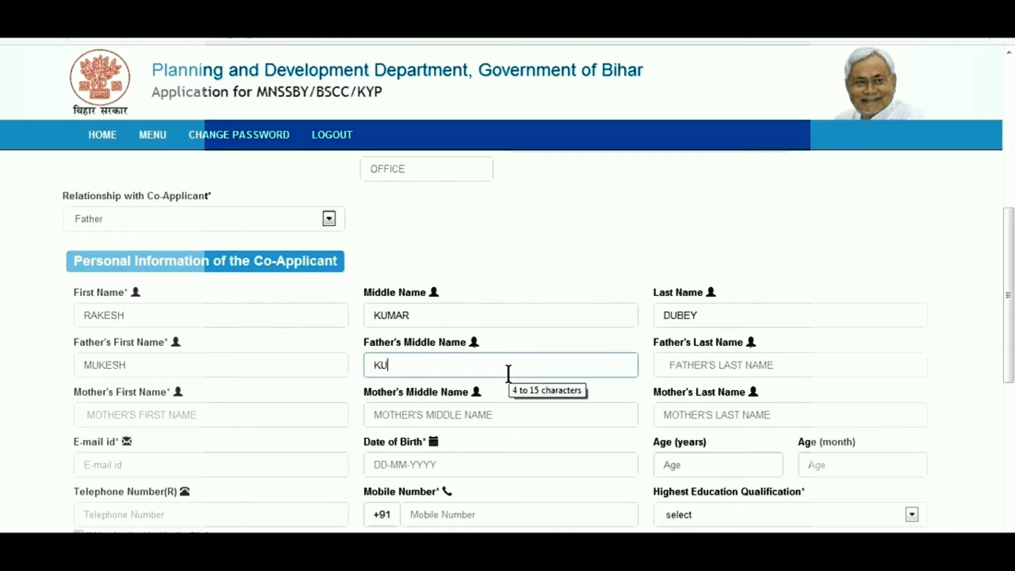
pyautogui.click(741, 375)
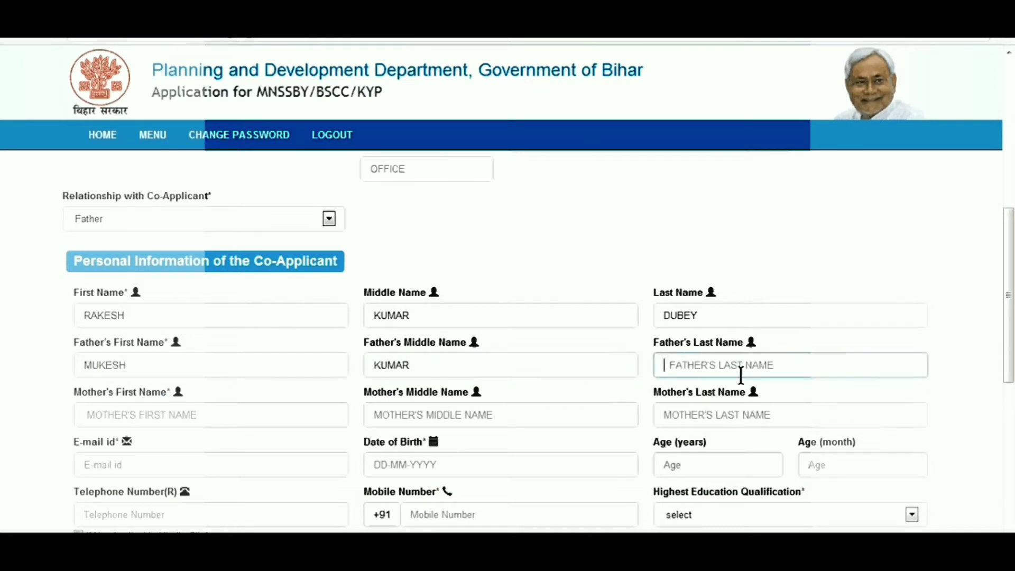
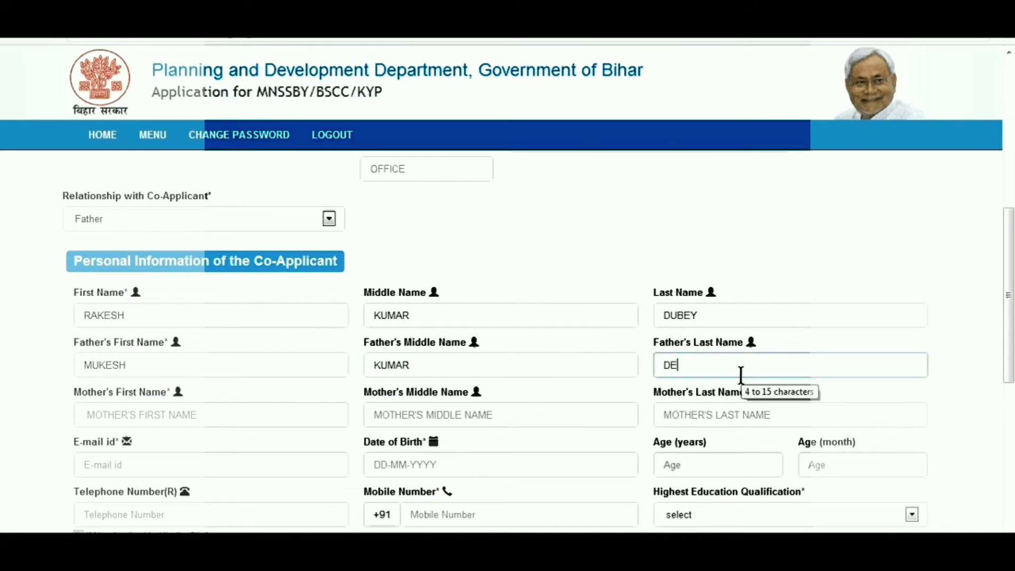
# Step: Enter the mother's first and middle names and the co-applicant's e-mail address
pyautogui.click(210, 416)
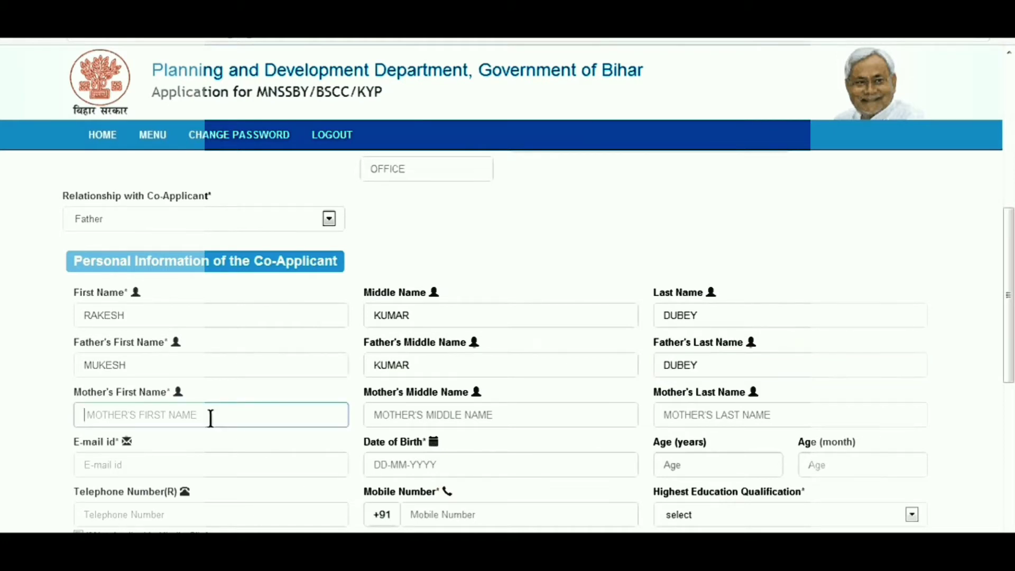
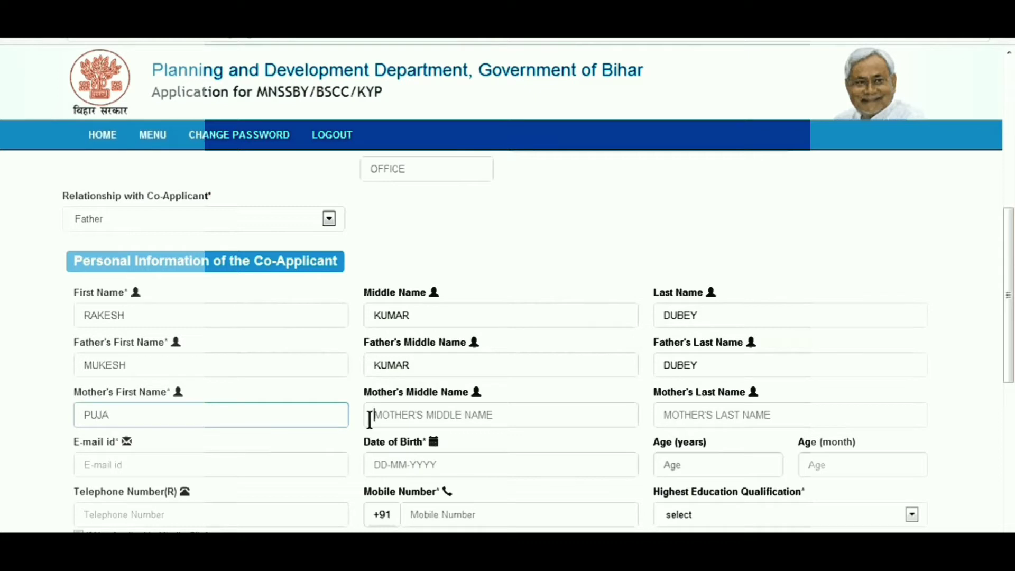
pyautogui.click(370, 420)
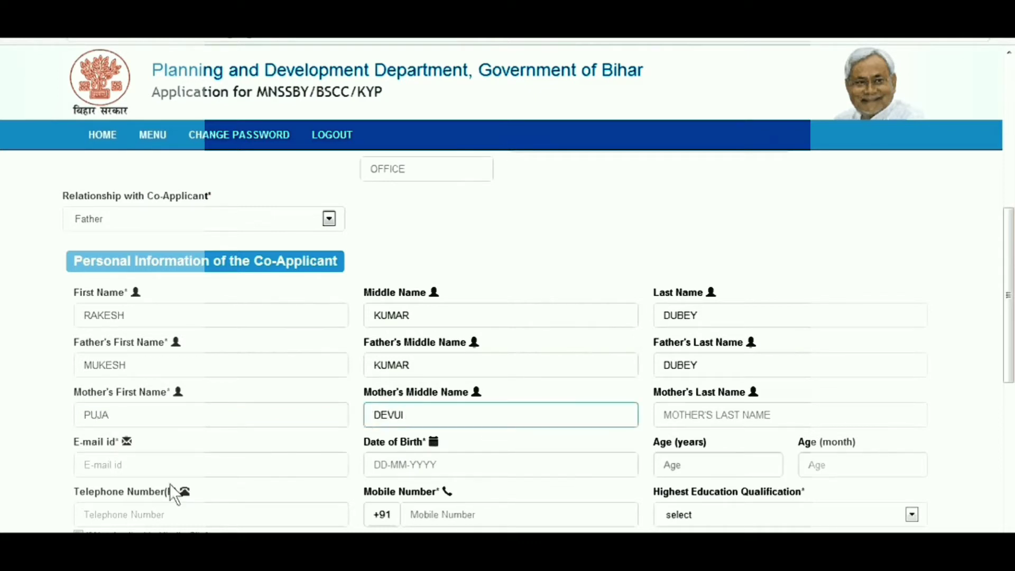
pyautogui.click(151, 467)
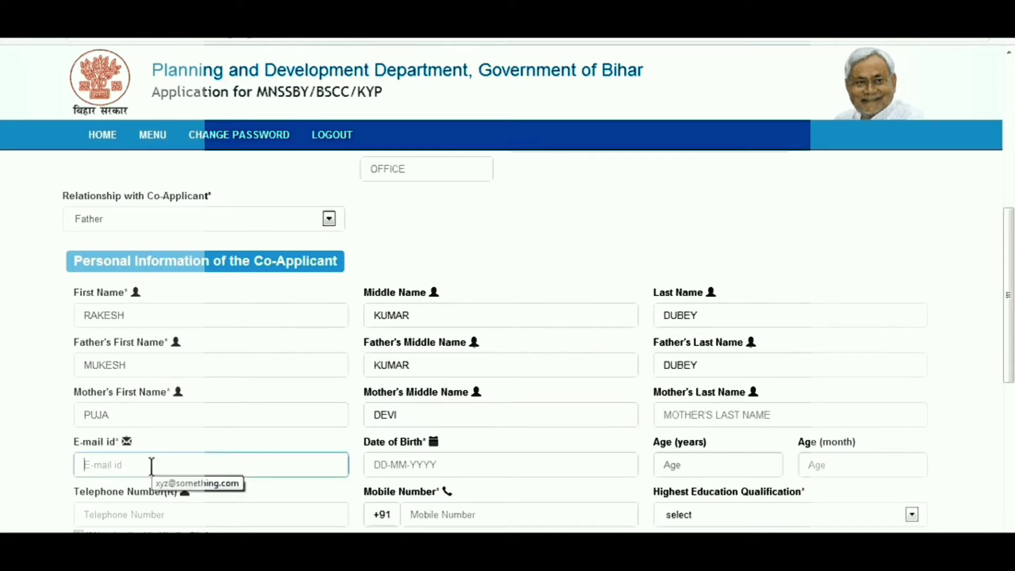
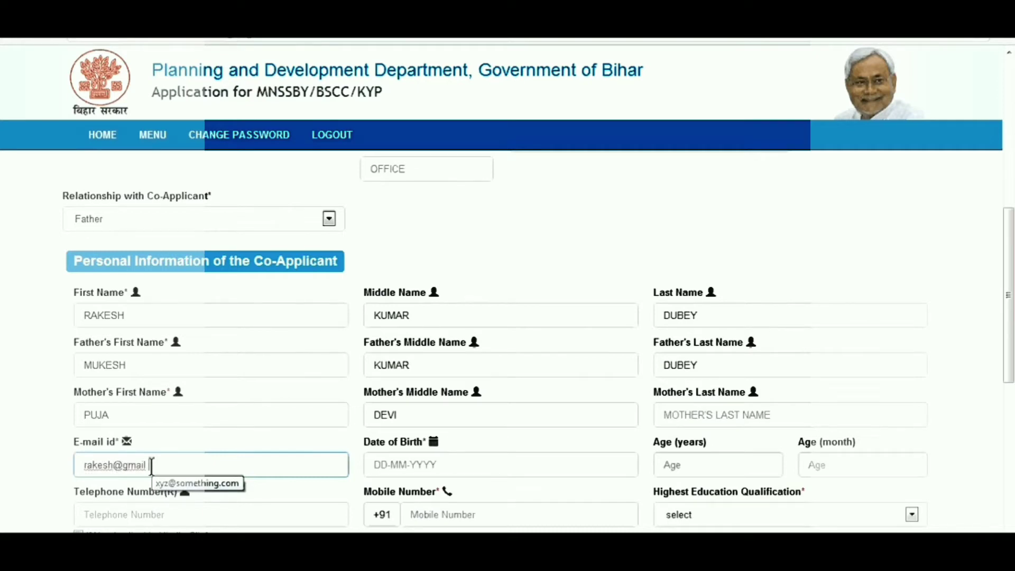
# Step: Set the co-applicant's date of birth to 18 September 1979 in the calendar
pyautogui.click(471, 464)
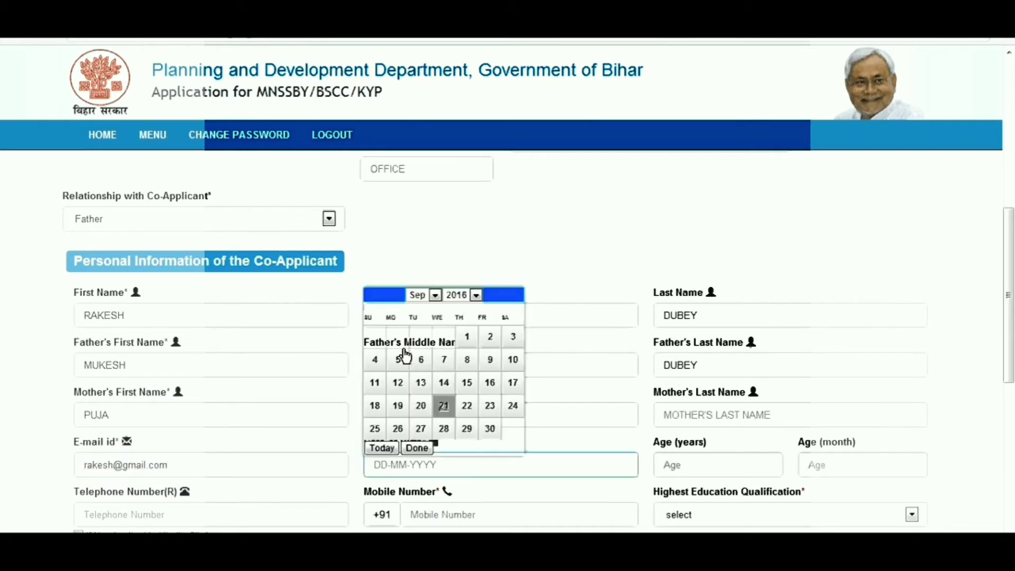
pyautogui.click(476, 296)
pyautogui.scroll(3, 479, 311)
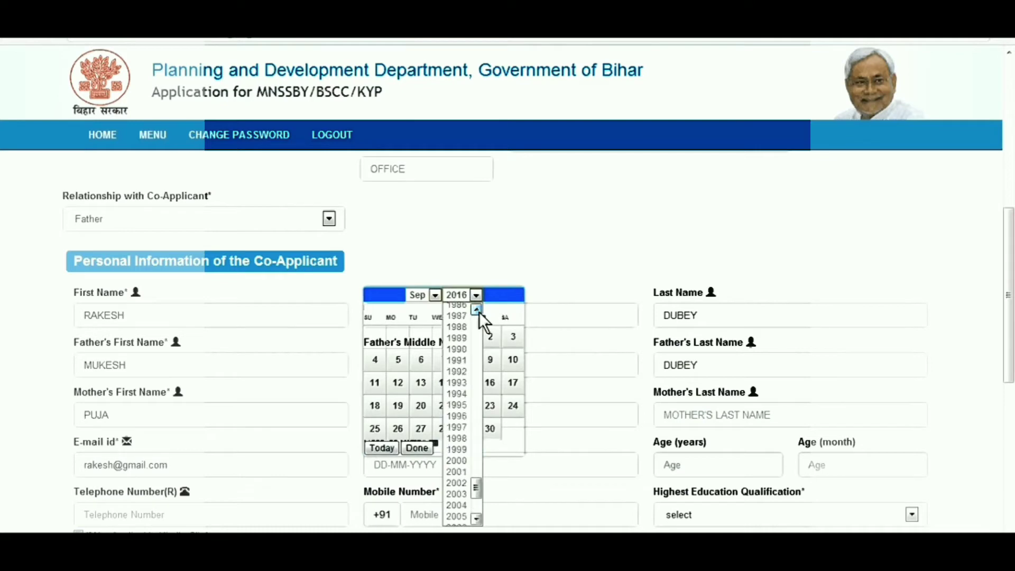
pyautogui.scroll(1, 479, 312)
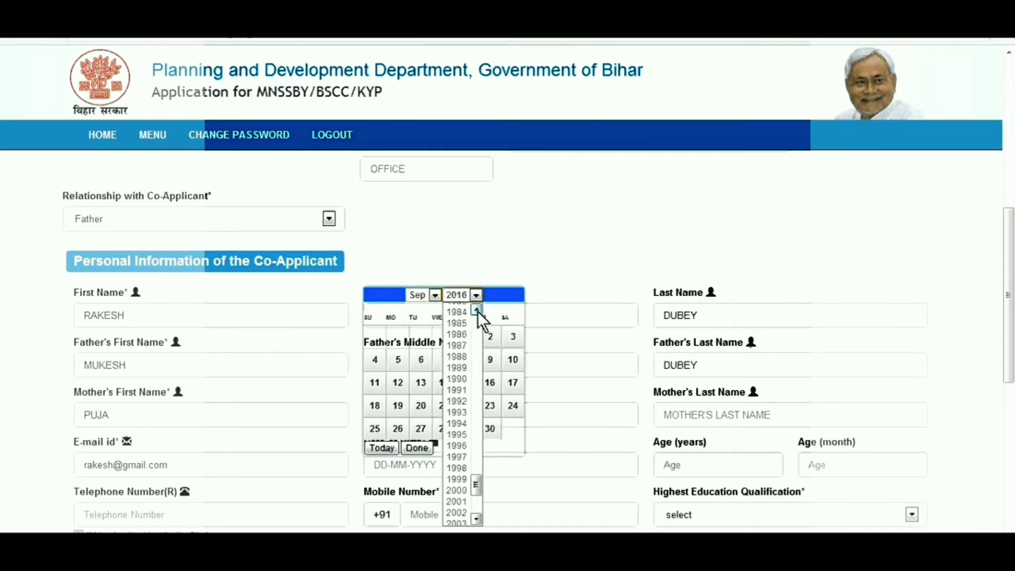
pyautogui.scroll(3, 477, 311)
pyautogui.click(462, 345)
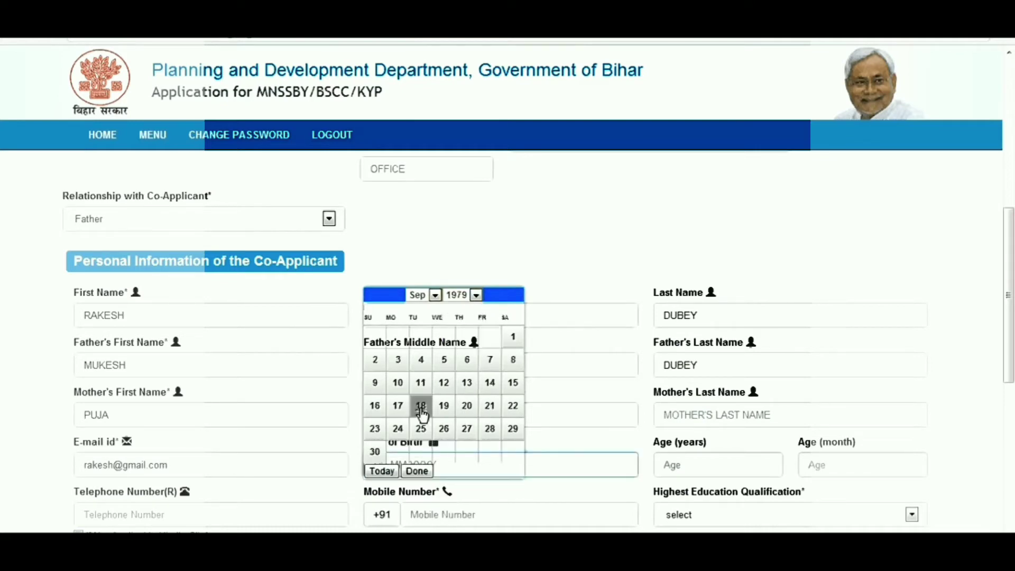
pyautogui.click(421, 408)
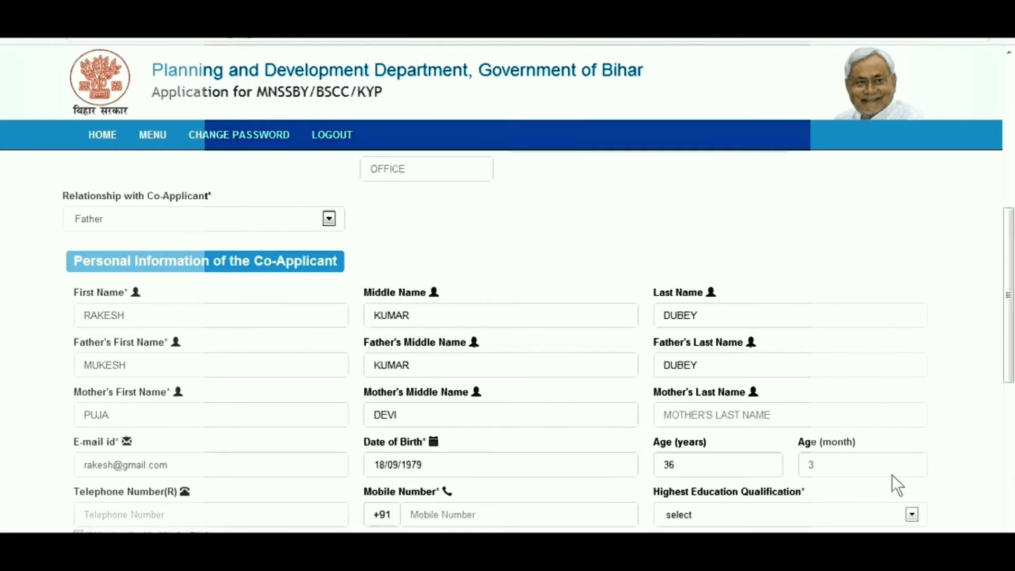
pyautogui.scroll(-1, 892, 475)
pyautogui.scroll(-3, 570, 403)
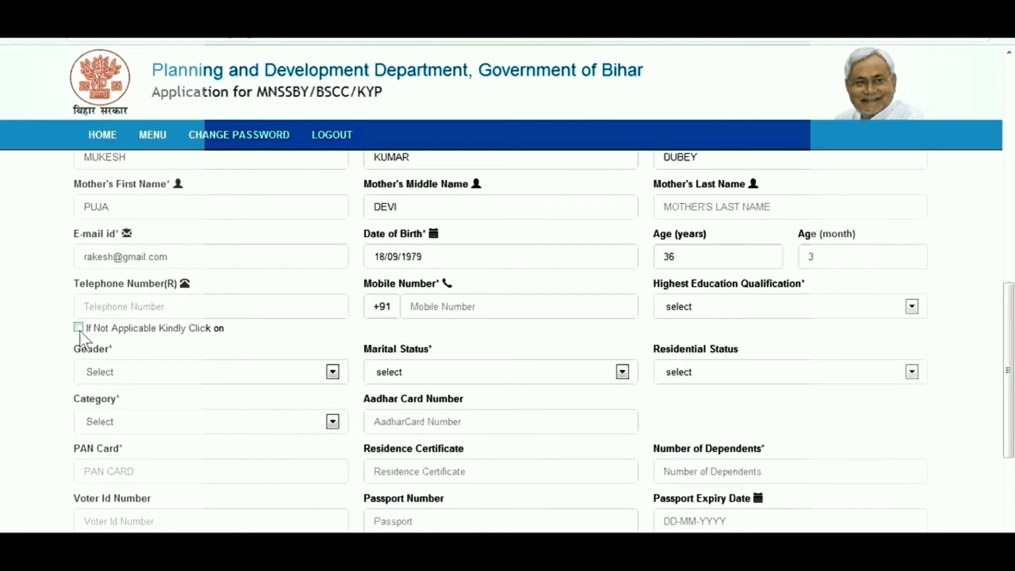
# Step: Mark telephone not applicable, enter the mobile number, and choose Post Graduation qualification
pyautogui.click(78, 327)
pyautogui.click(420, 304)
pyautogui.write('12345')
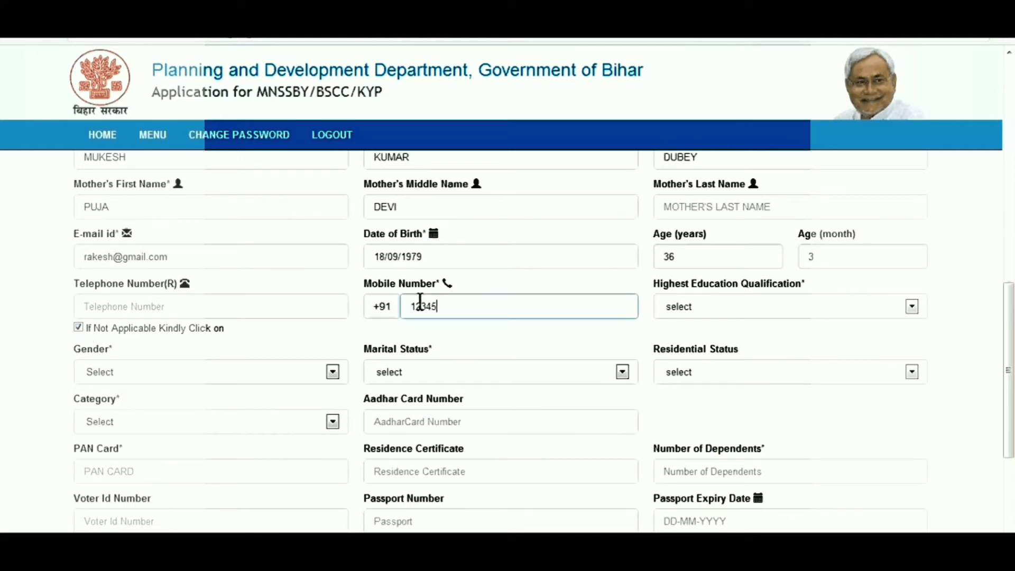
pyautogui.write('67890')
pyautogui.click(912, 307)
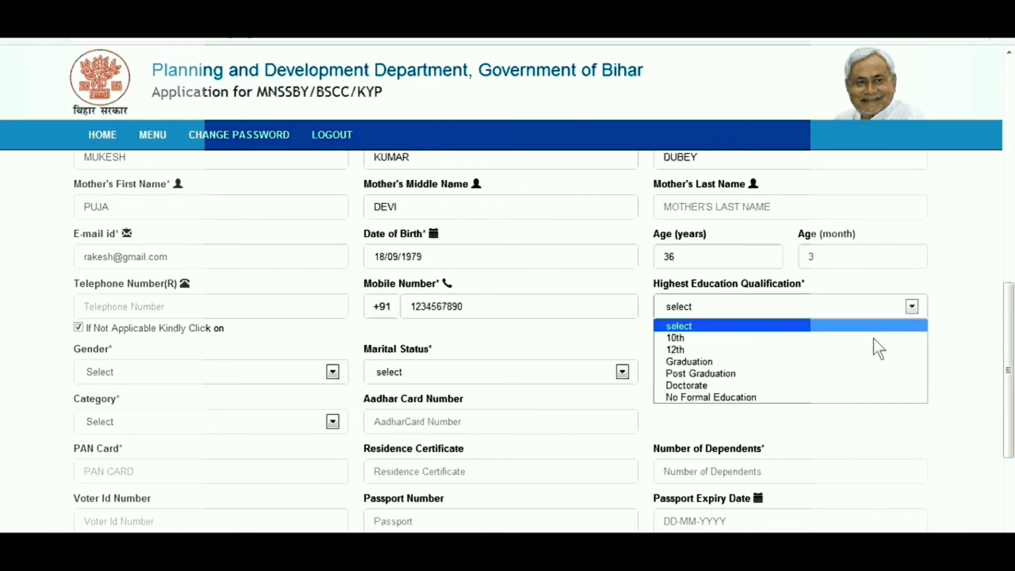
pyautogui.click(870, 373)
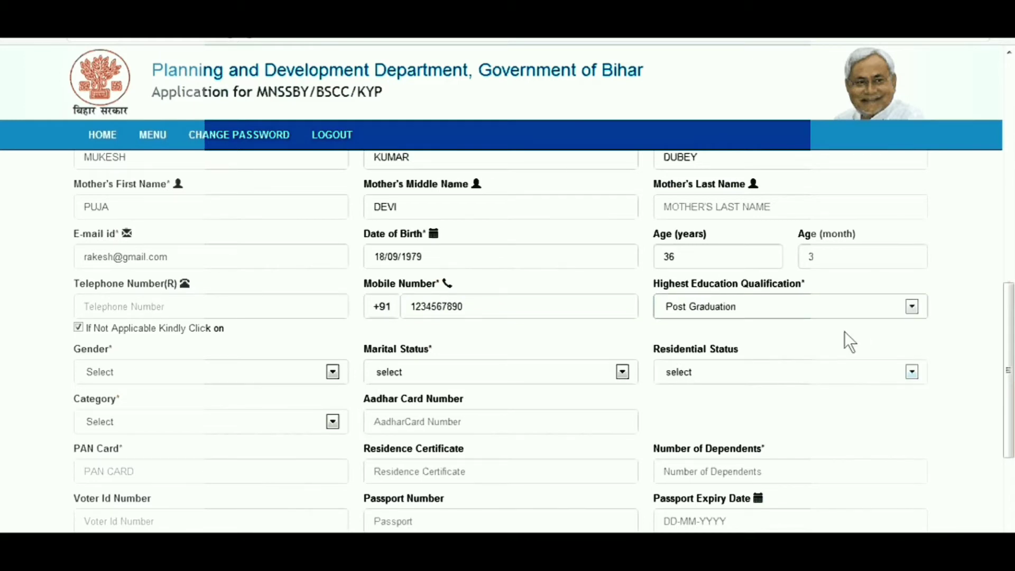
# Step: Set gender MALE, marital status Married, residential status Resident and category GEN
pyautogui.click(332, 372)
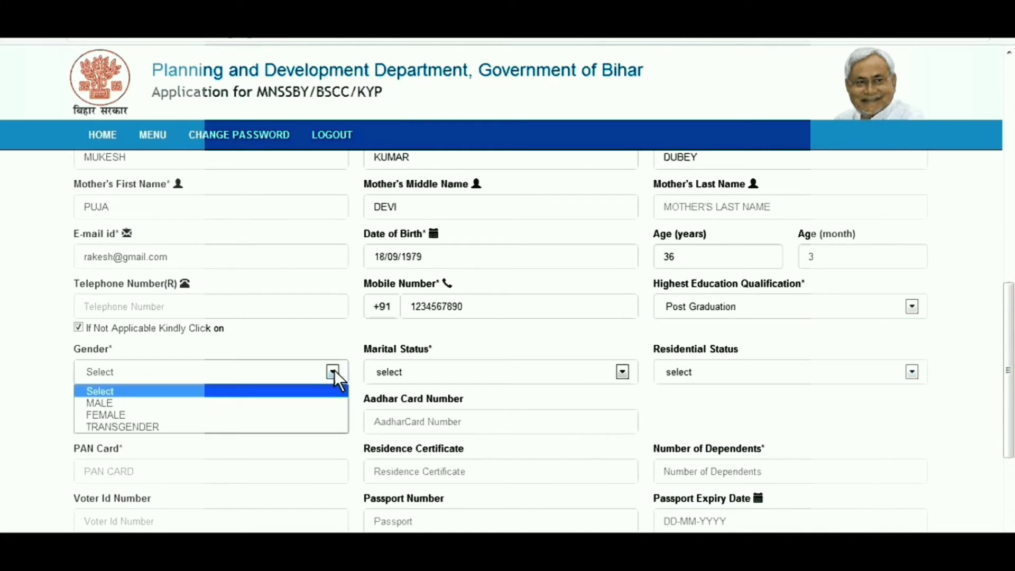
pyautogui.click(319, 404)
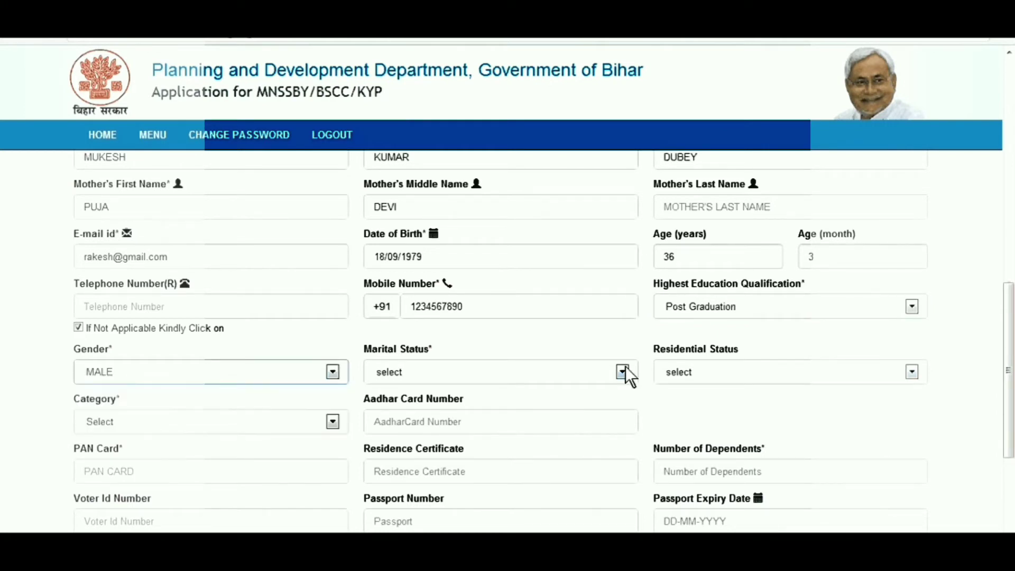
pyautogui.click(623, 372)
pyautogui.click(610, 425)
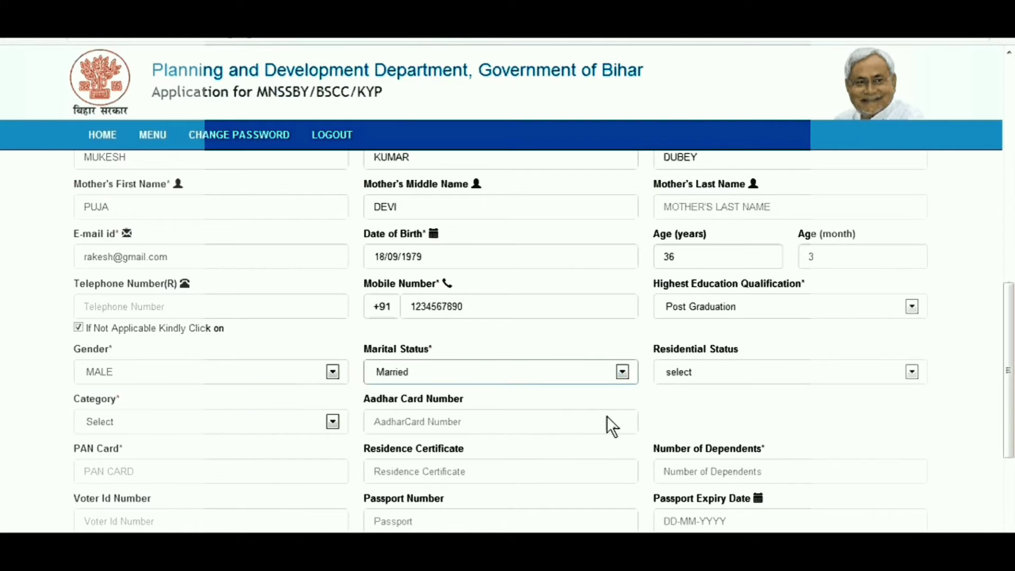
pyautogui.click(911, 373)
pyautogui.click(902, 404)
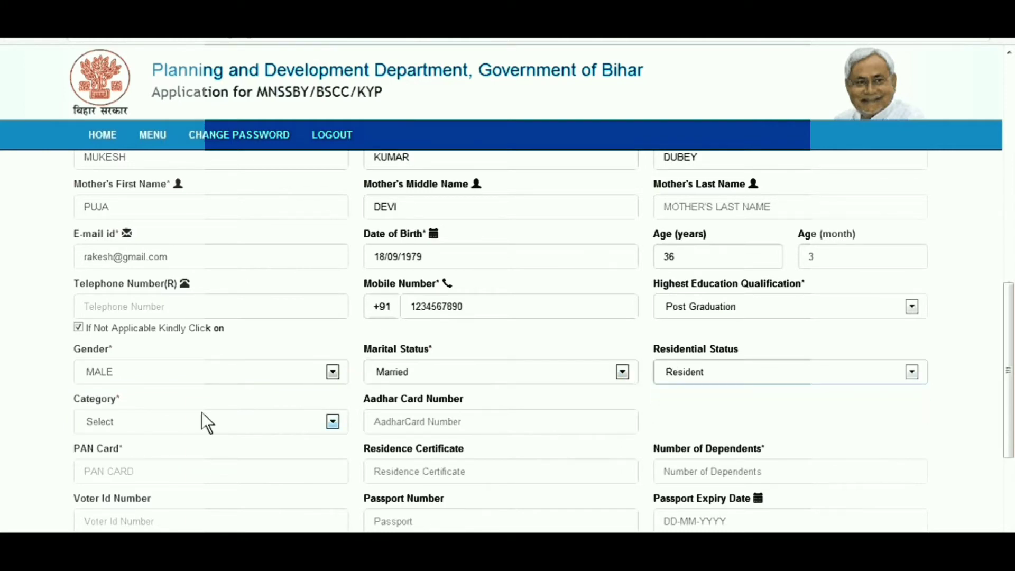
pyautogui.click(333, 423)
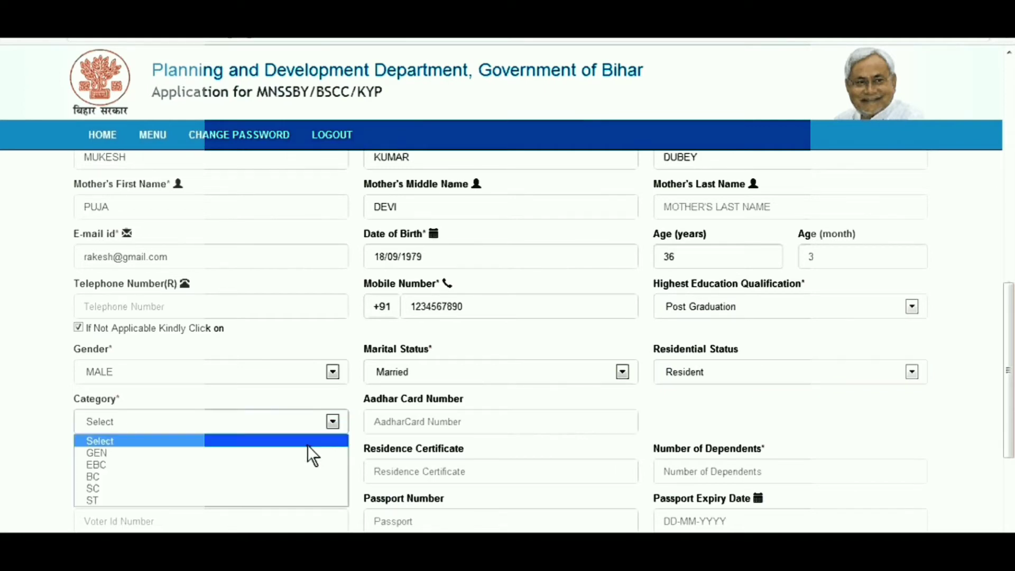
pyautogui.click(308, 454)
pyautogui.click(463, 421)
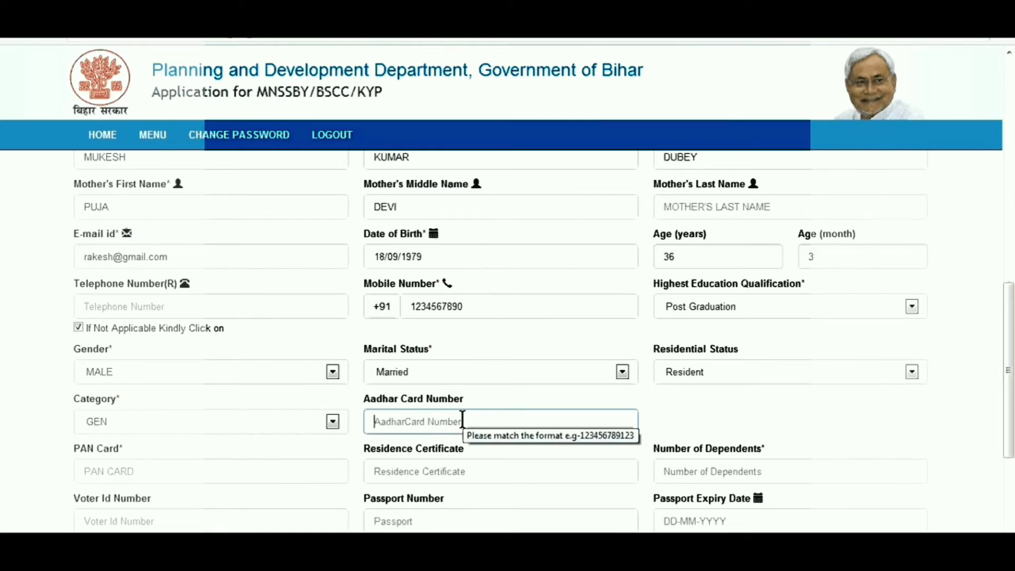
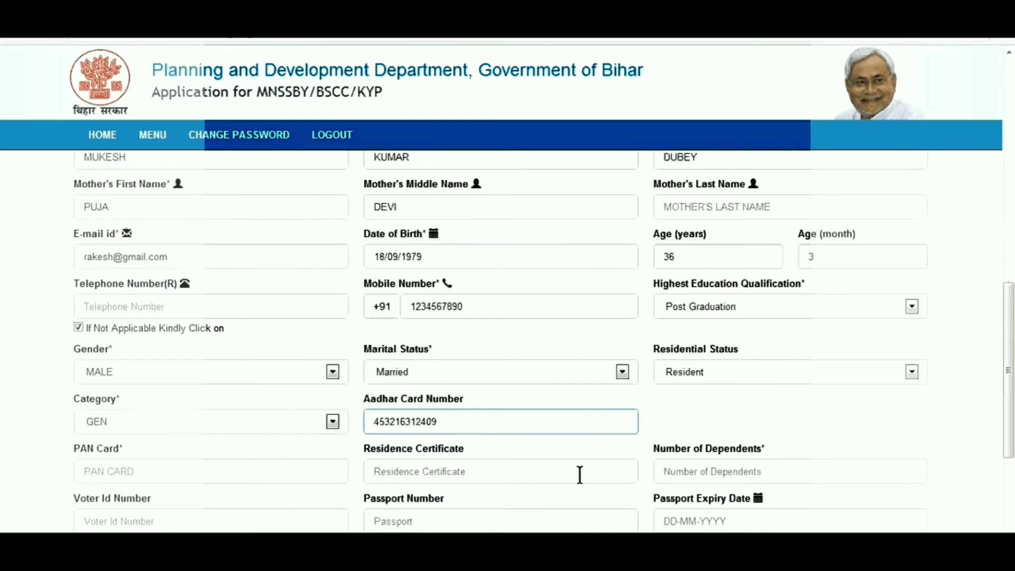
# Step: Enter the co-applicant's Aadhaar and PAN numbers and set Number of Dependents to 3
pyautogui.click(206, 477)
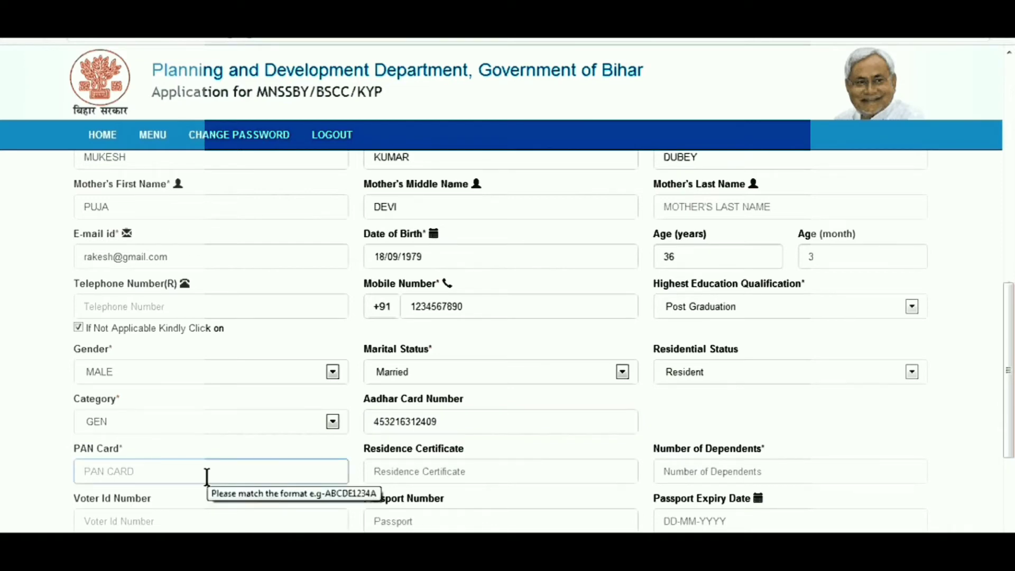
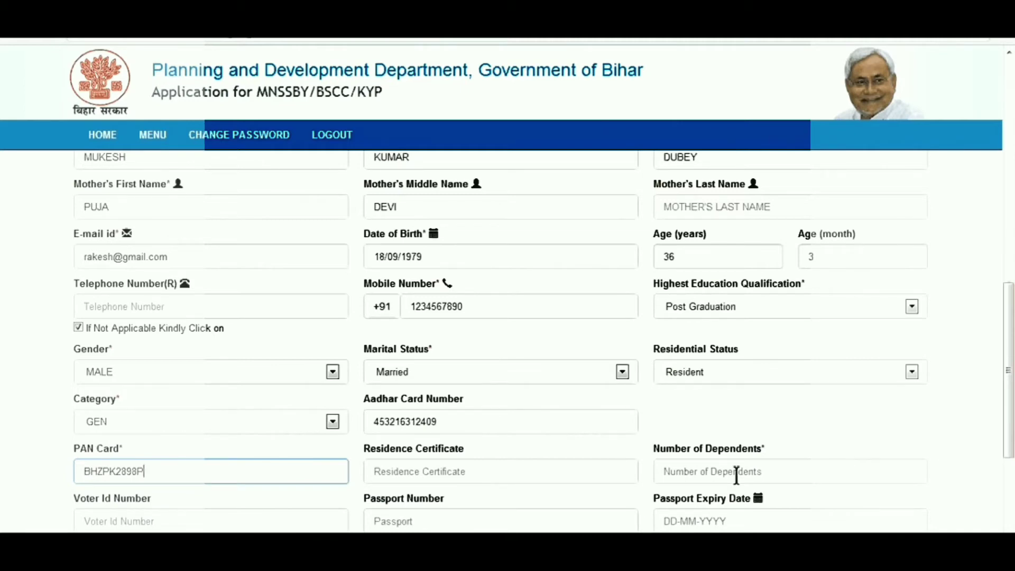
pyautogui.click(736, 472)
pyautogui.write('3')
pyautogui.scroll(-1, 736, 472)
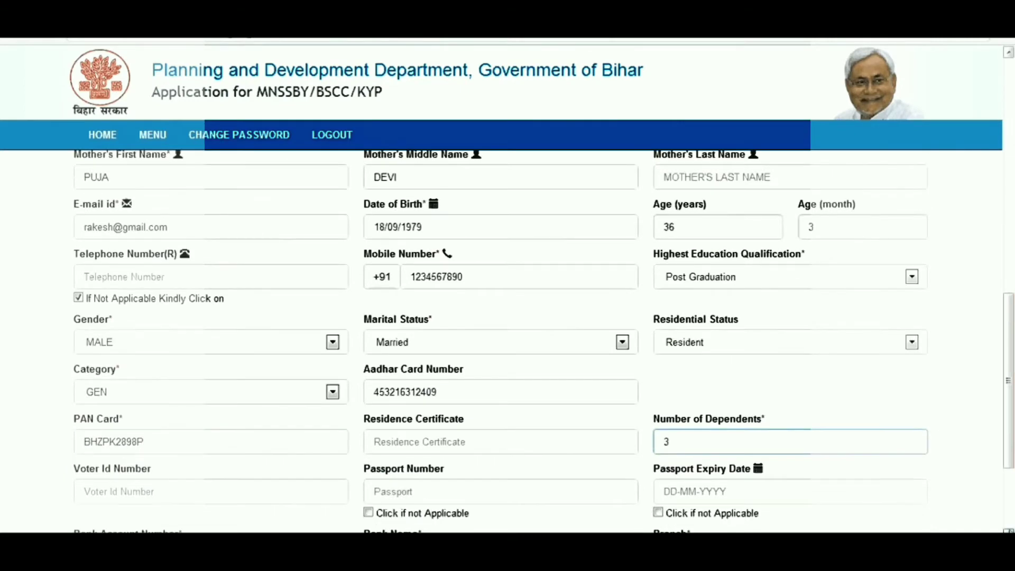
pyautogui.scroll(-3, 507, 338)
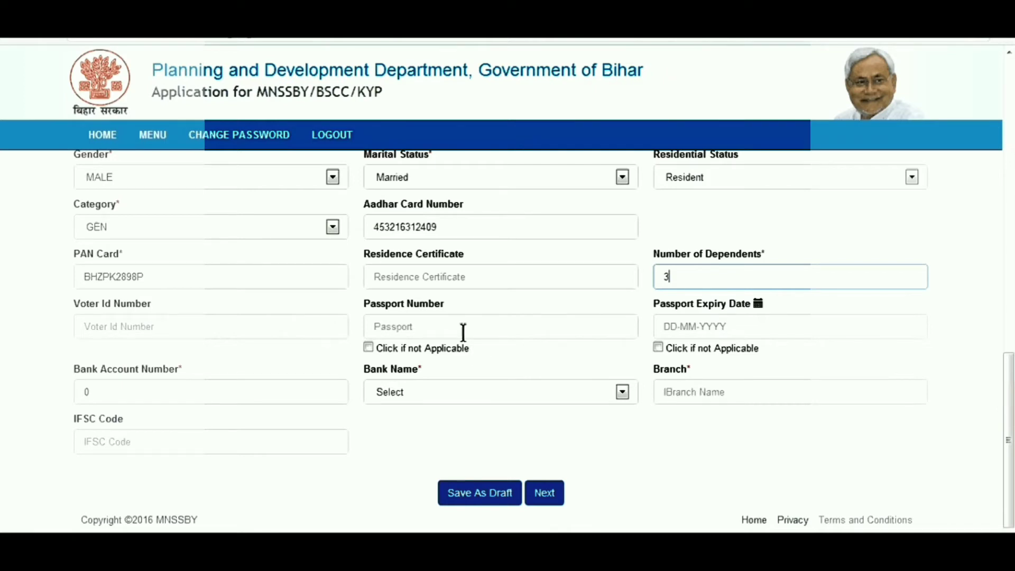
# Step: Mark passport as not applicable and enter the bank account number
pyautogui.click(369, 348)
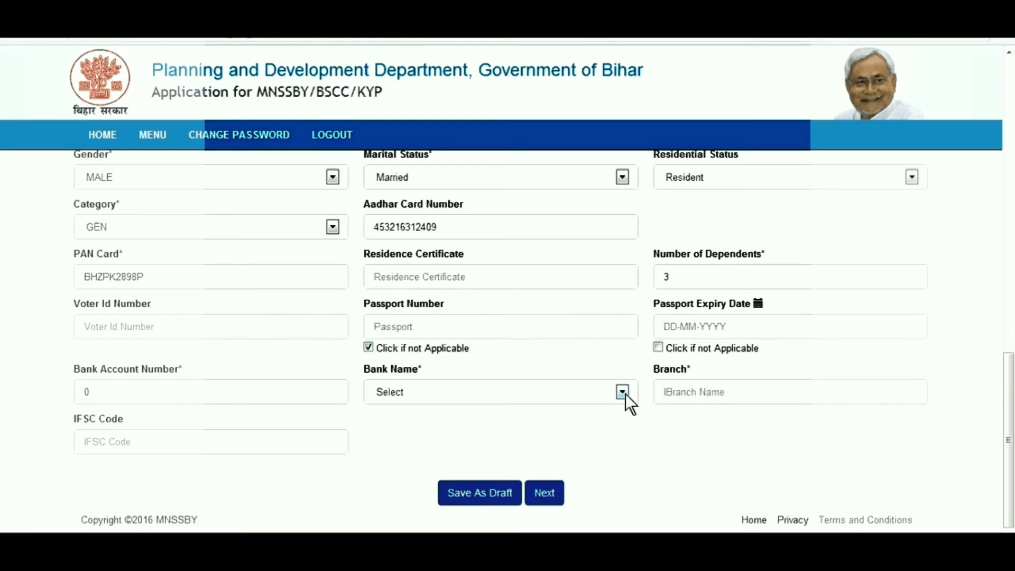
pyautogui.click(312, 391)
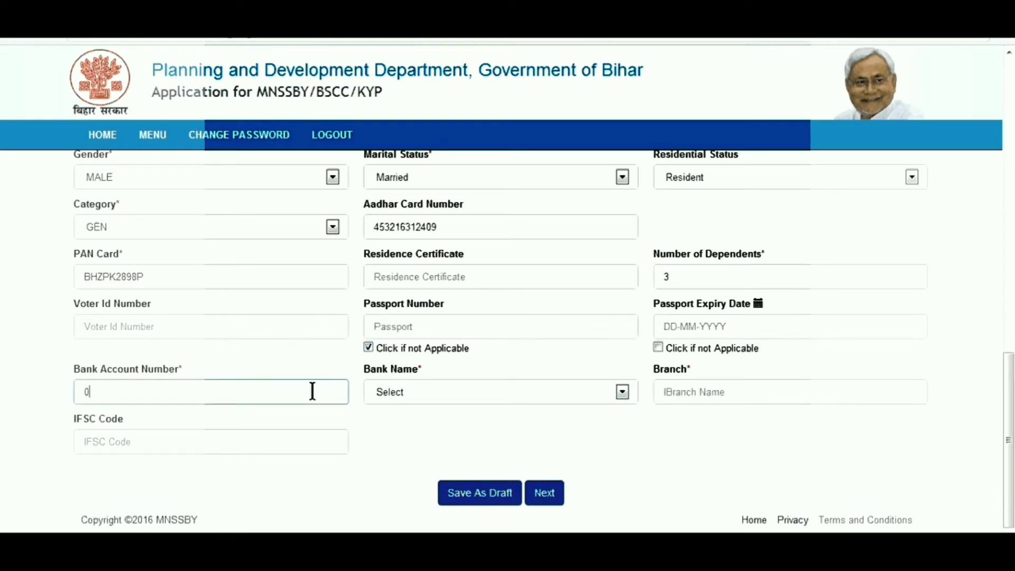
pyautogui.press('BackSpace')
pyautogui.write('123456789')
# Step: Choose Allahabad Bank, branch patna, IFSC as1234, and advance to the next step
pyautogui.click(622, 392)
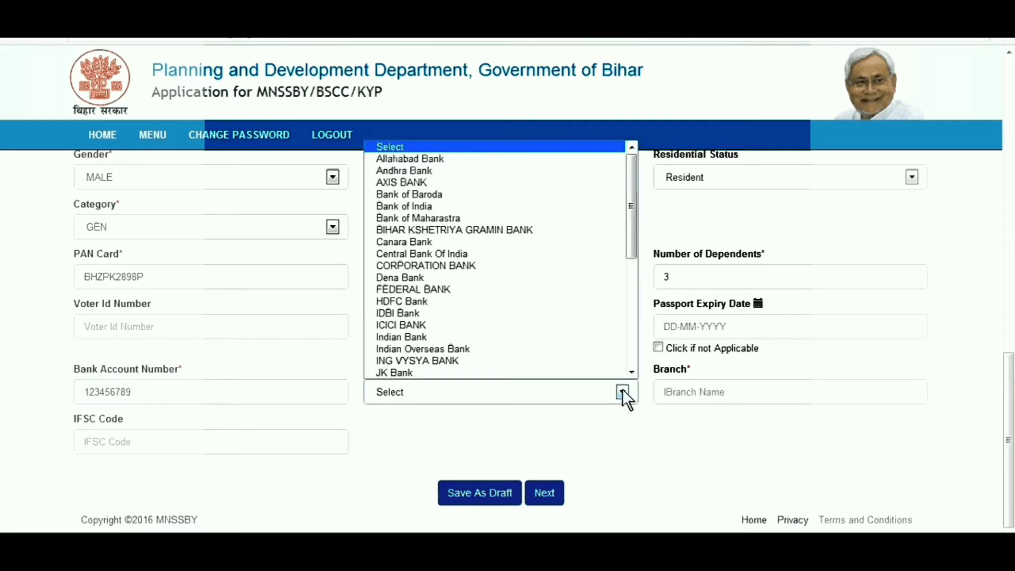
pyautogui.click(559, 158)
pyautogui.click(733, 393)
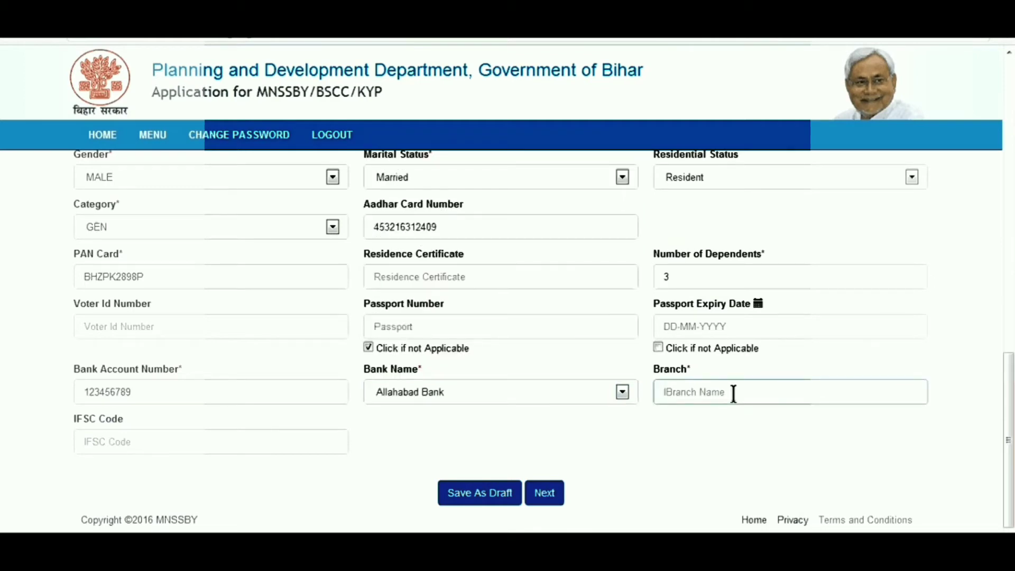
pyautogui.write('patna')
pyautogui.click(166, 441)
pyautogui.write('a')
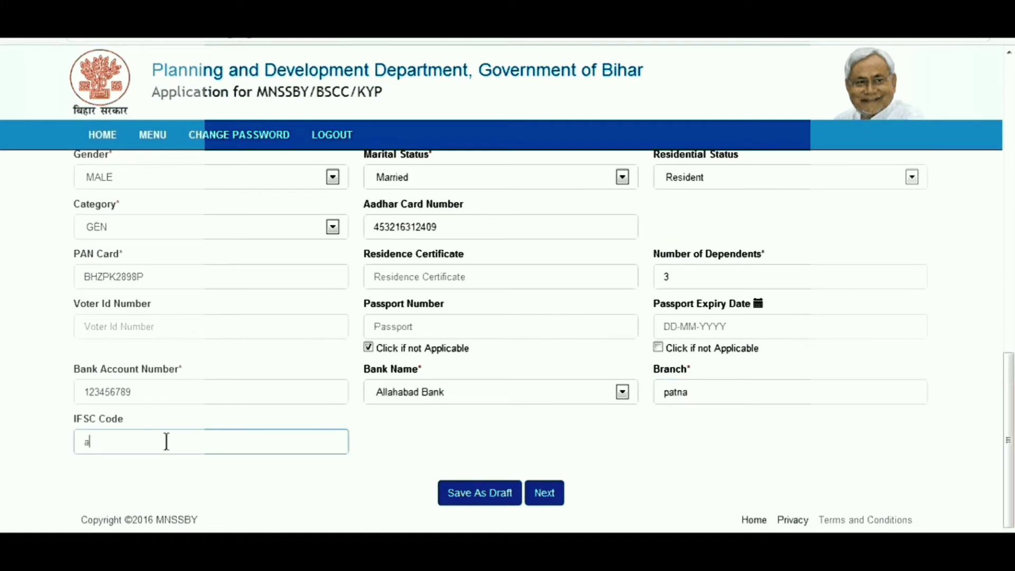
pyautogui.write('s1234')
pyautogui.click(539, 497)
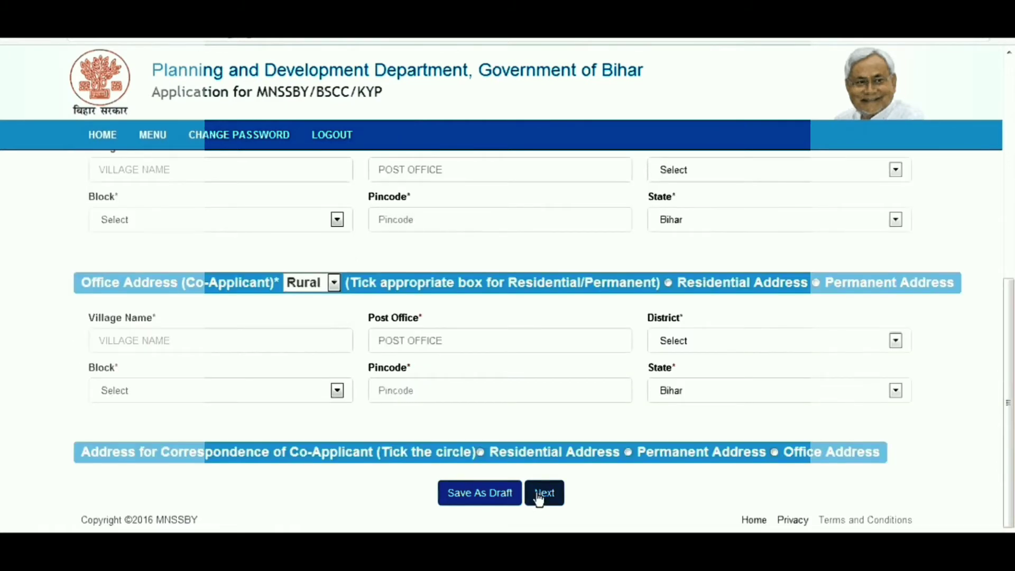
# Step: Return to the top of the Residential Address step and open the co-applicant's address-type choices
pyautogui.click(1008, 53)
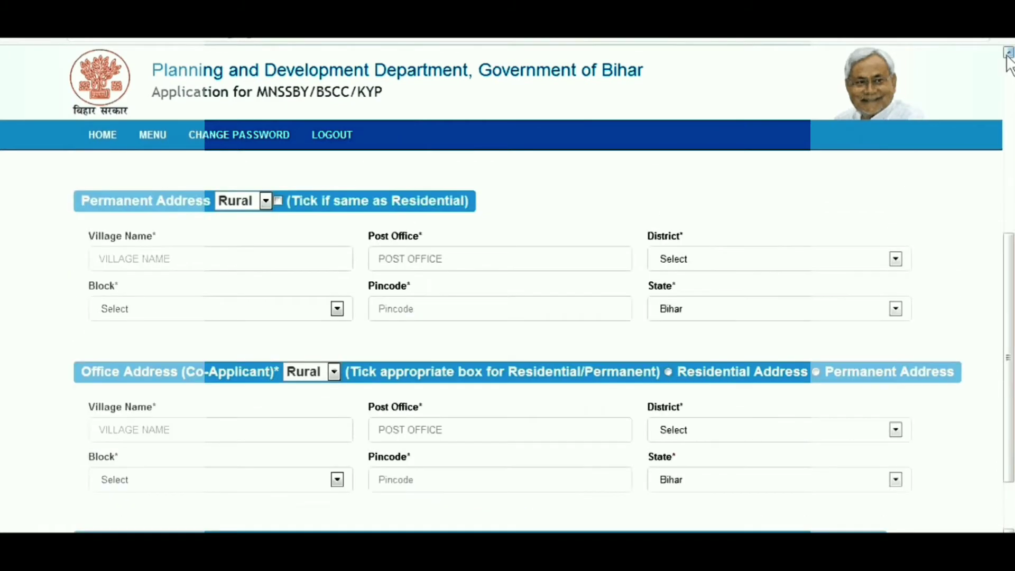
pyautogui.click(1008, 53)
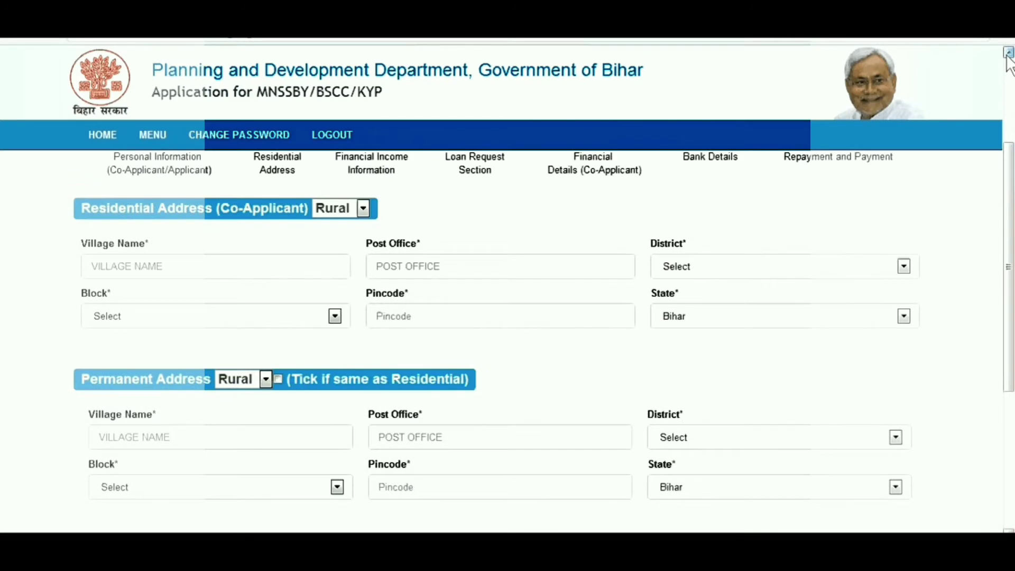
pyautogui.click(1007, 53)
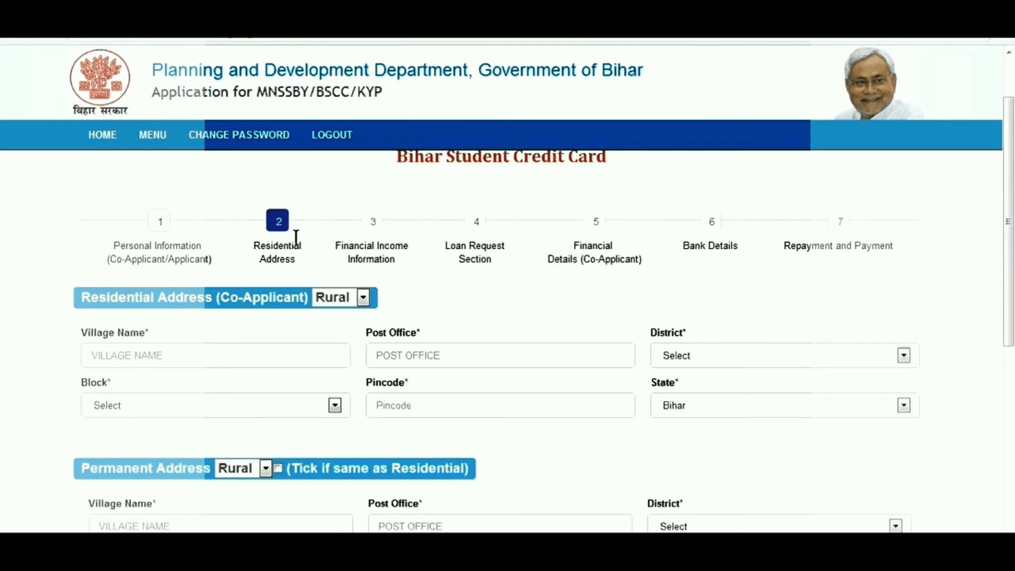
pyautogui.click(363, 297)
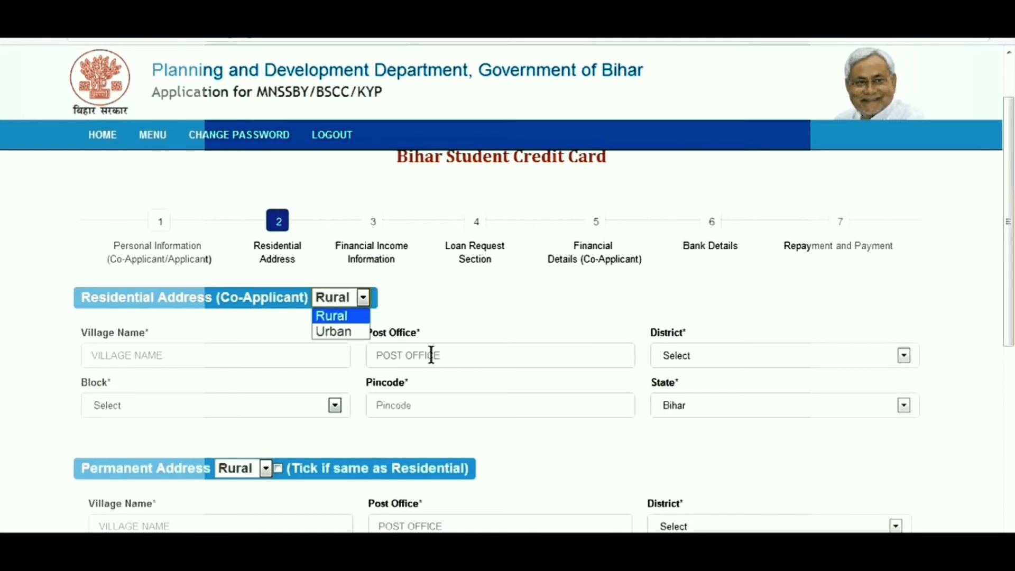
# Step: Switch the address type to Urban and enter the house number, building name and ward
pyautogui.click(359, 332)
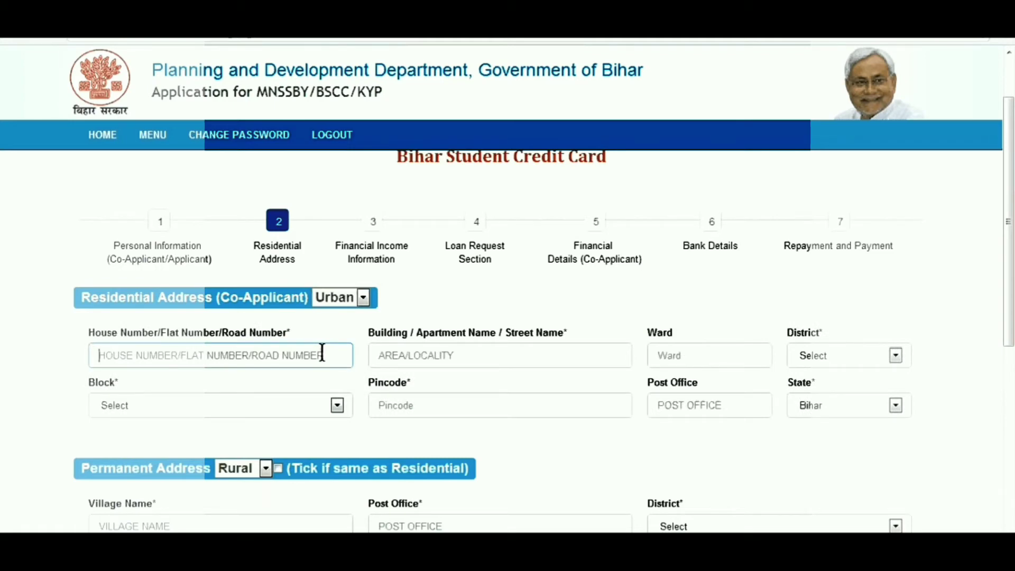
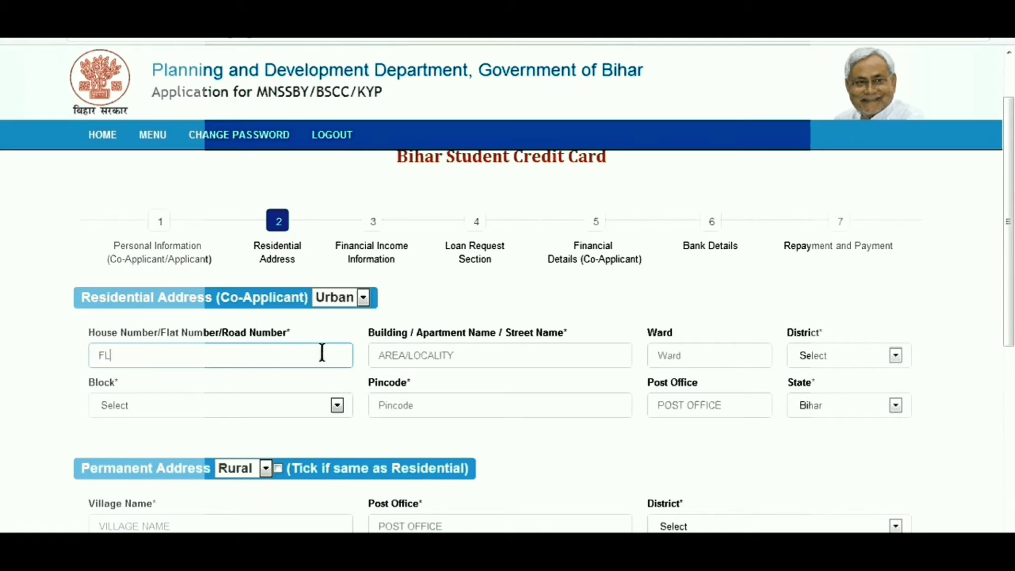
pyautogui.click(442, 353)
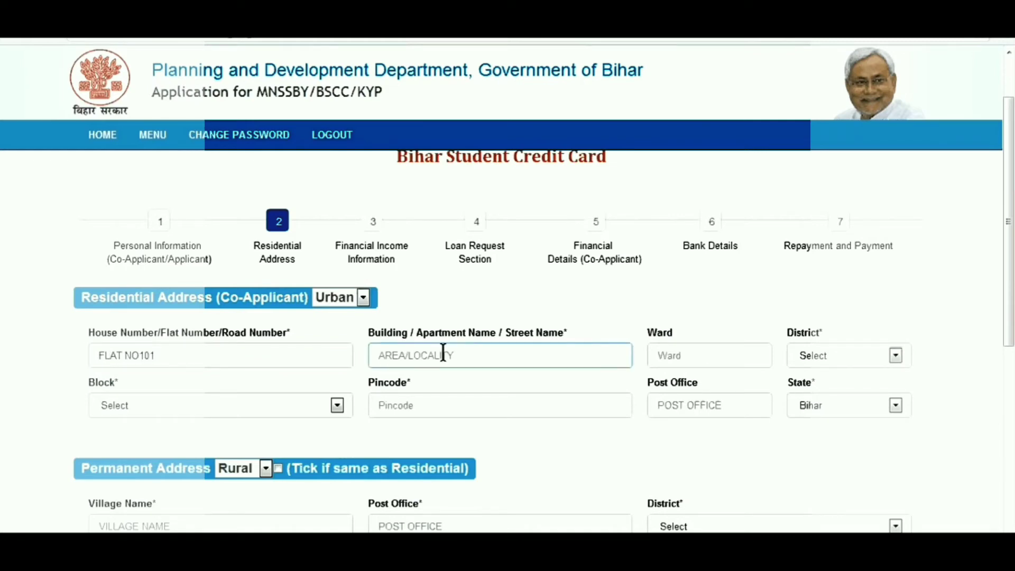
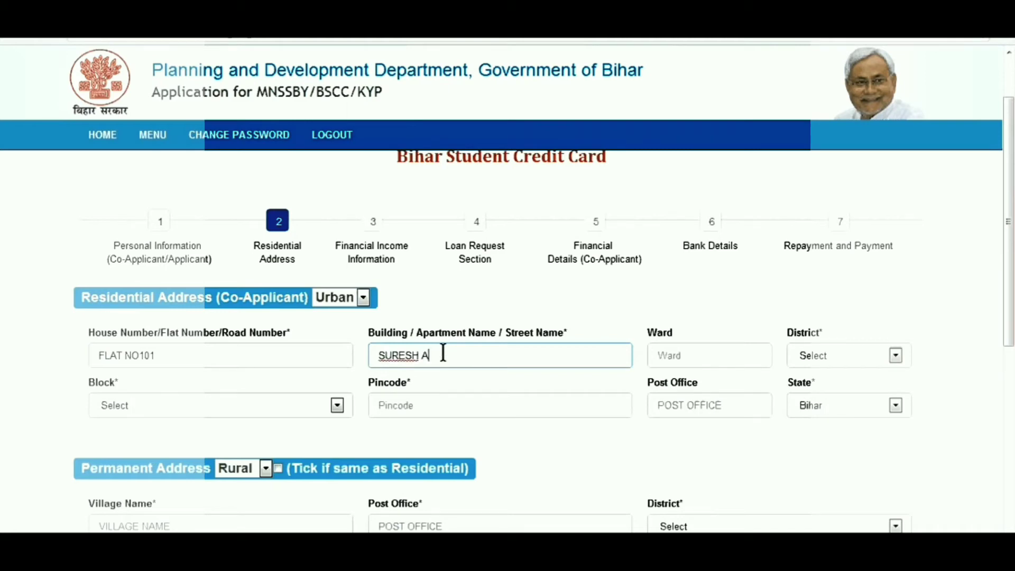
pyautogui.click(711, 357)
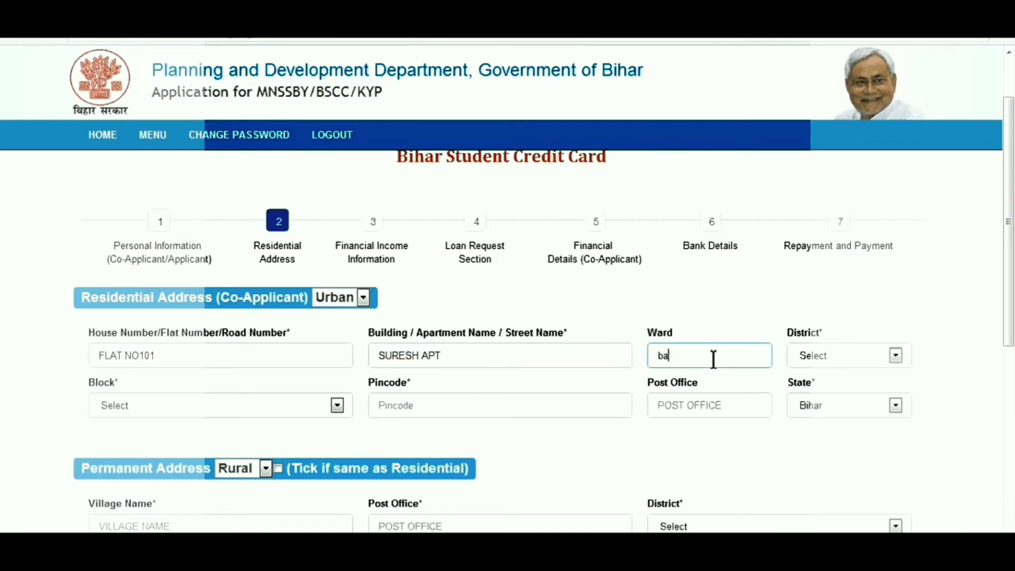
# Step: Choose district PATNA and block Dinapur-Cum-Khagaul, enter pincode and post office, keep state Bihar
pyautogui.click(898, 354)
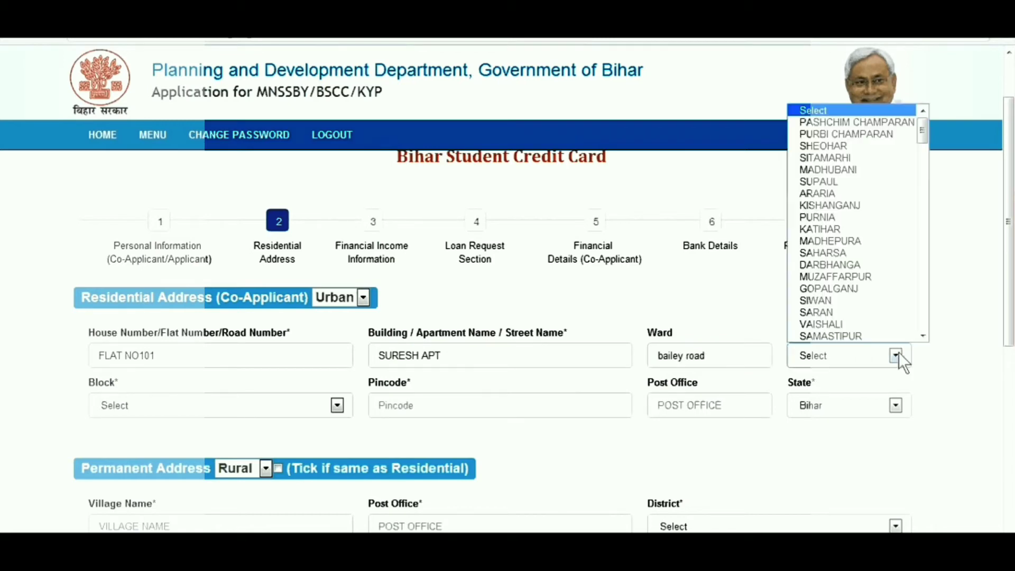
pyautogui.click(922, 335)
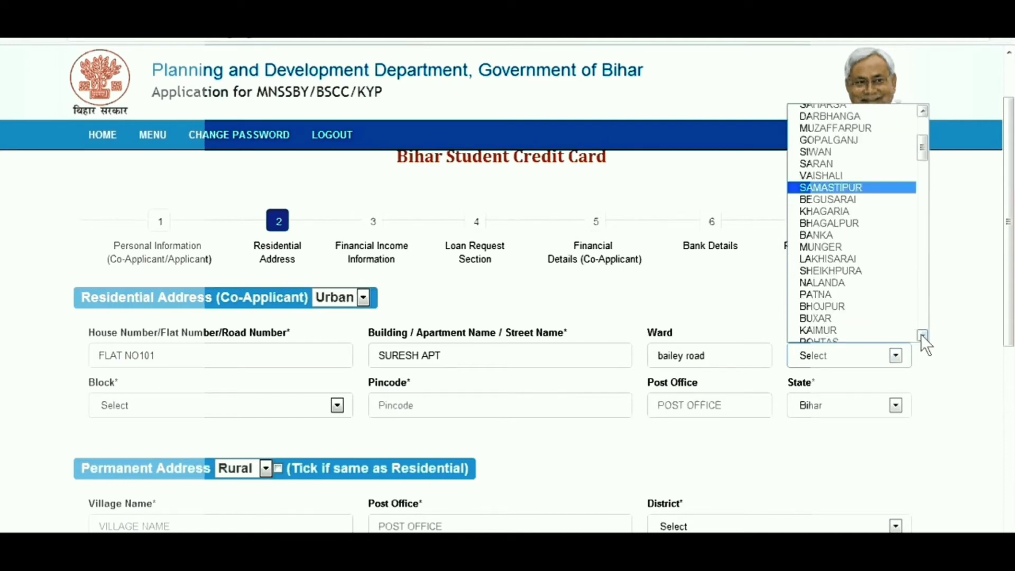
pyautogui.click(923, 335)
pyautogui.click(825, 265)
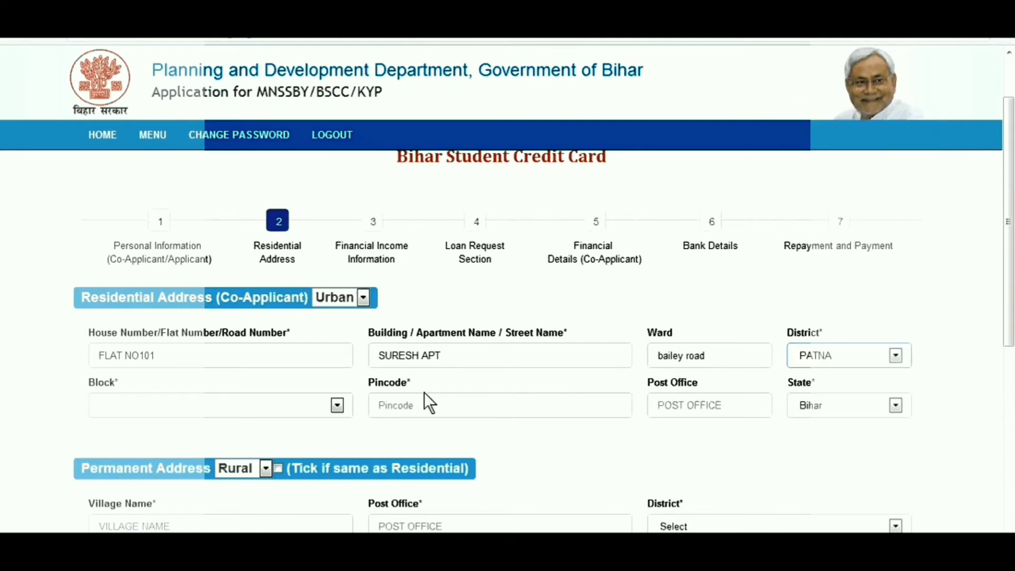
pyautogui.click(337, 405)
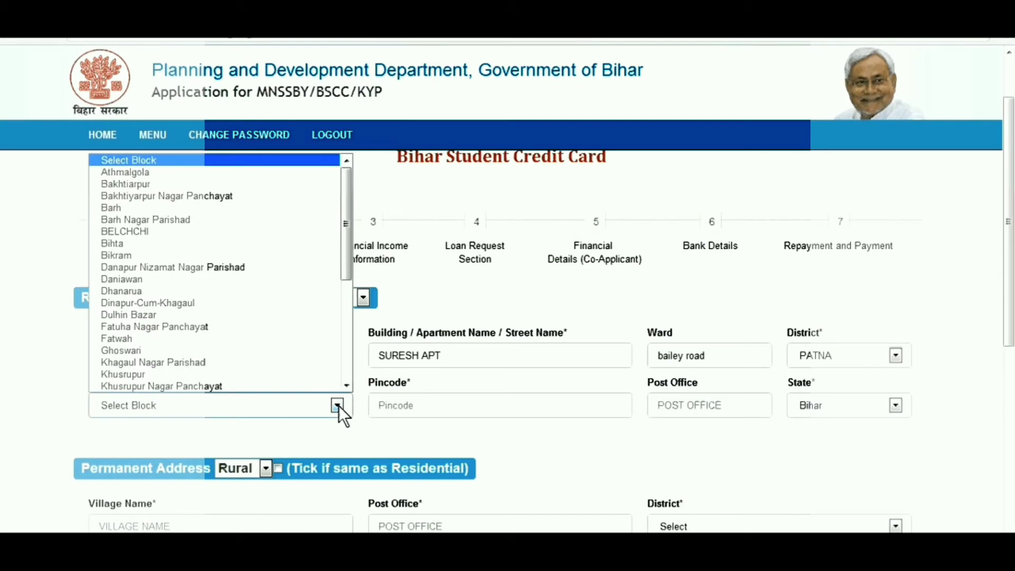
pyautogui.click(306, 302)
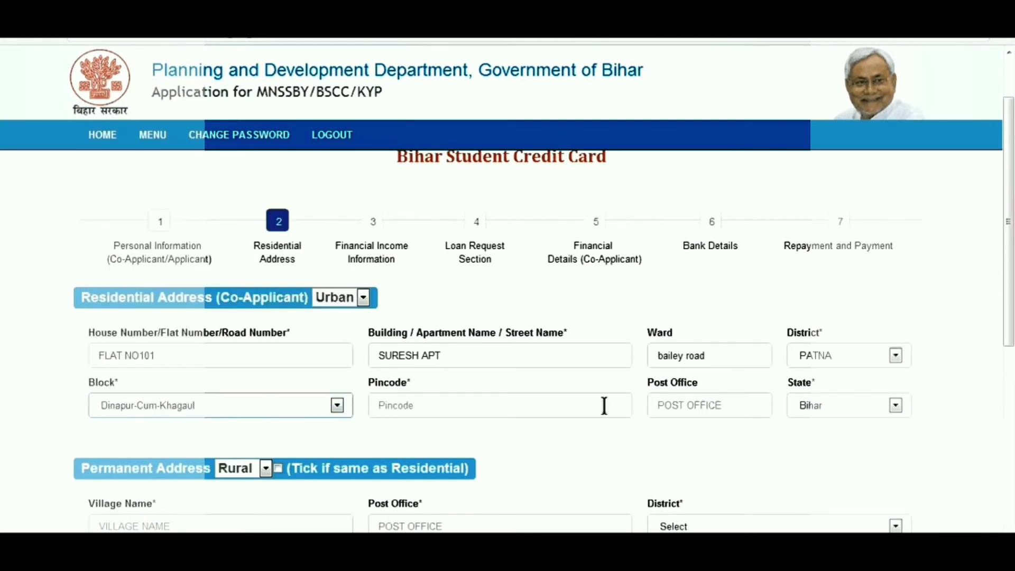
pyautogui.click(603, 406)
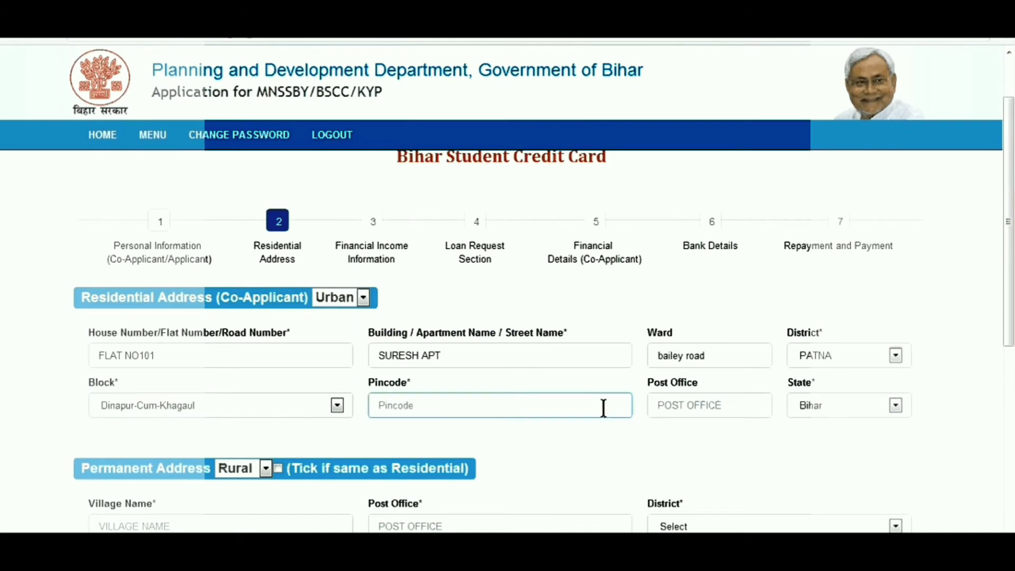
pyautogui.write('801503')
pyautogui.click(719, 409)
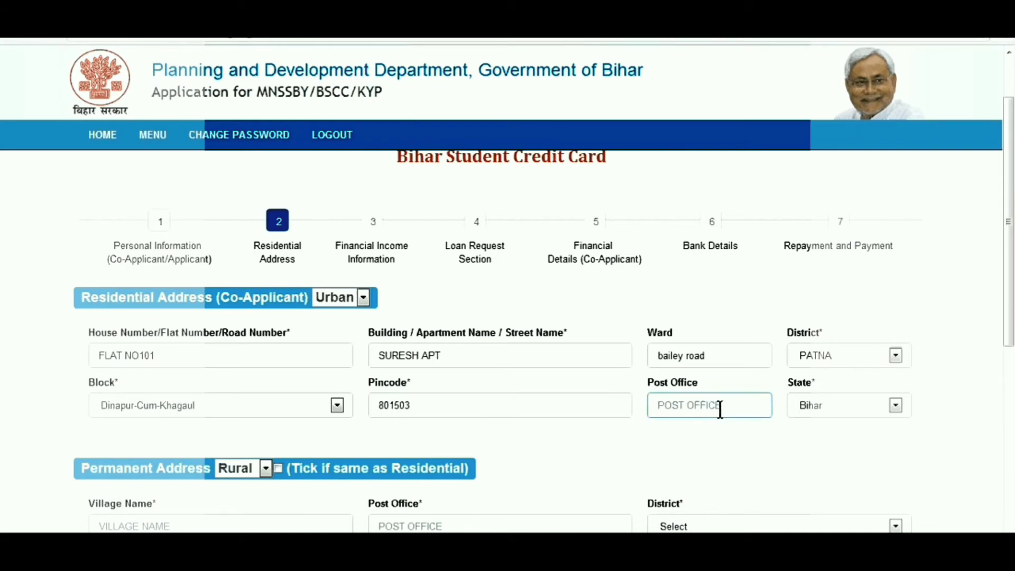
pyautogui.write('PATNA')
pyautogui.click(895, 405)
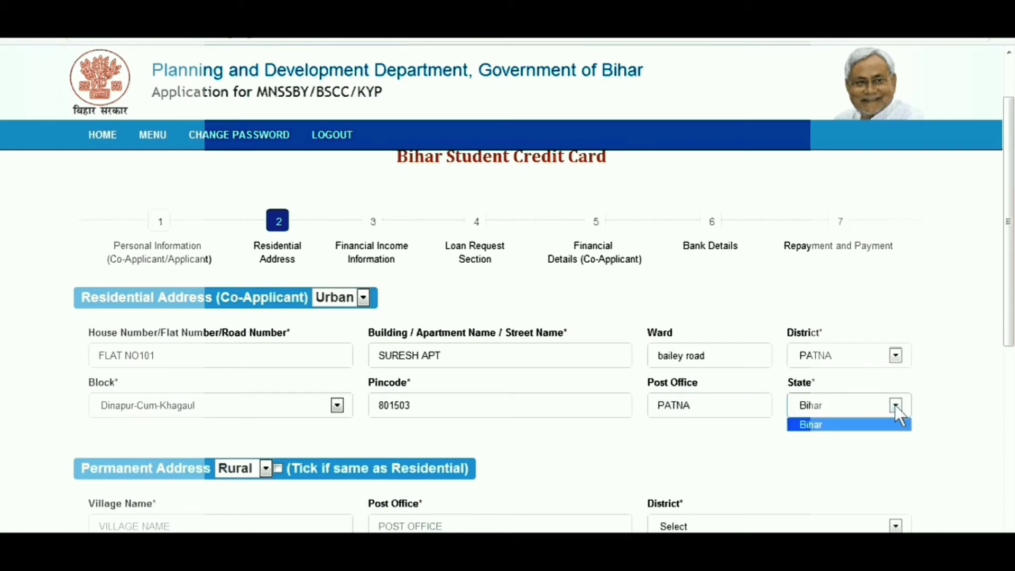
pyautogui.click(895, 425)
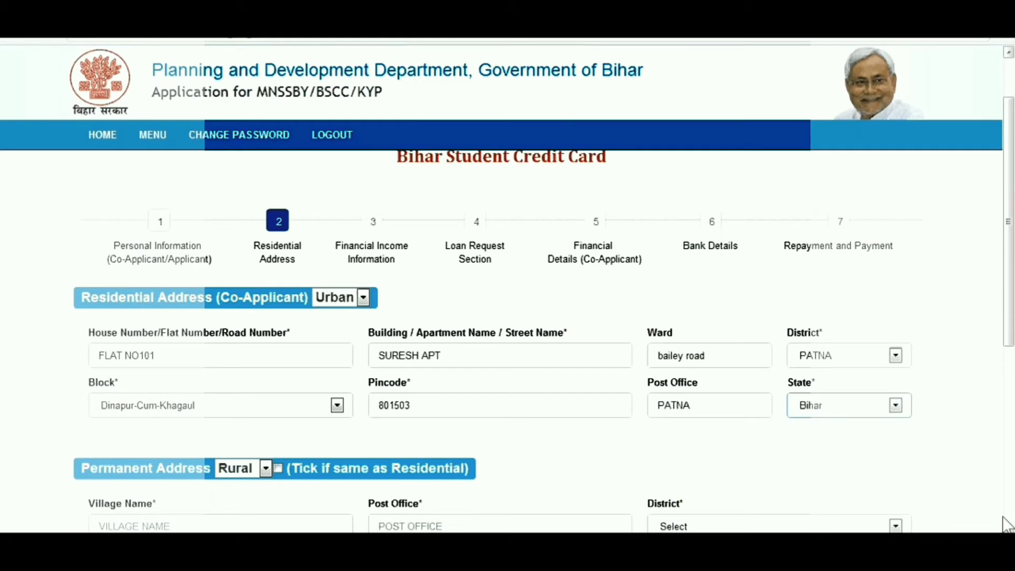
pyautogui.click(1007, 523)
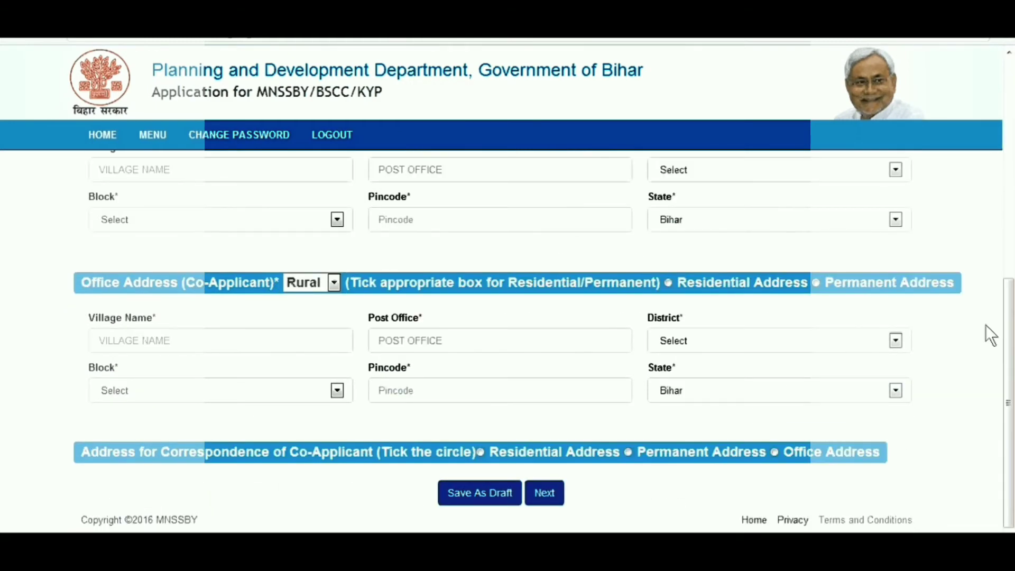
pyautogui.click(1008, 52)
pyautogui.click(1008, 52)
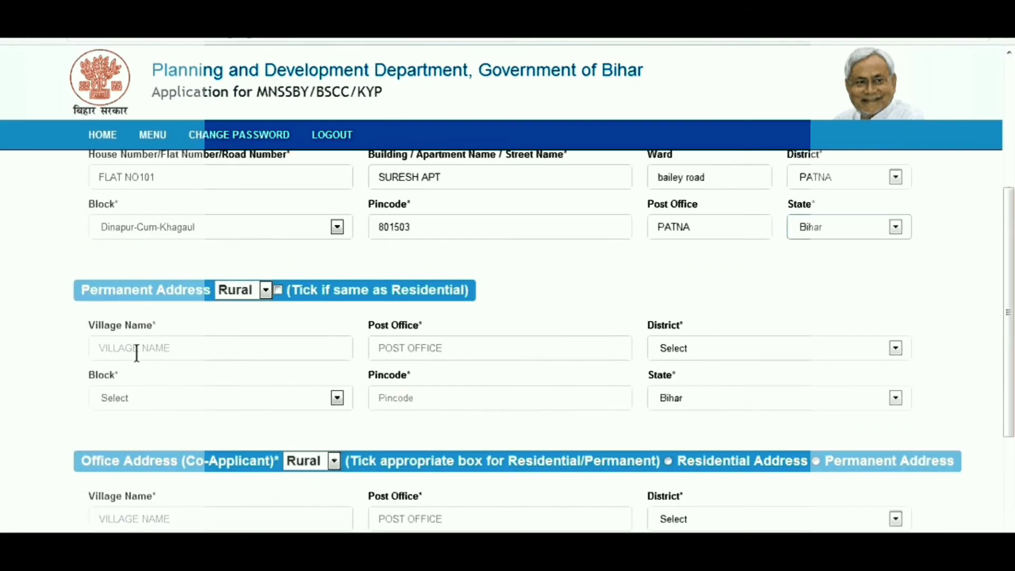
pyautogui.click(270, 292)
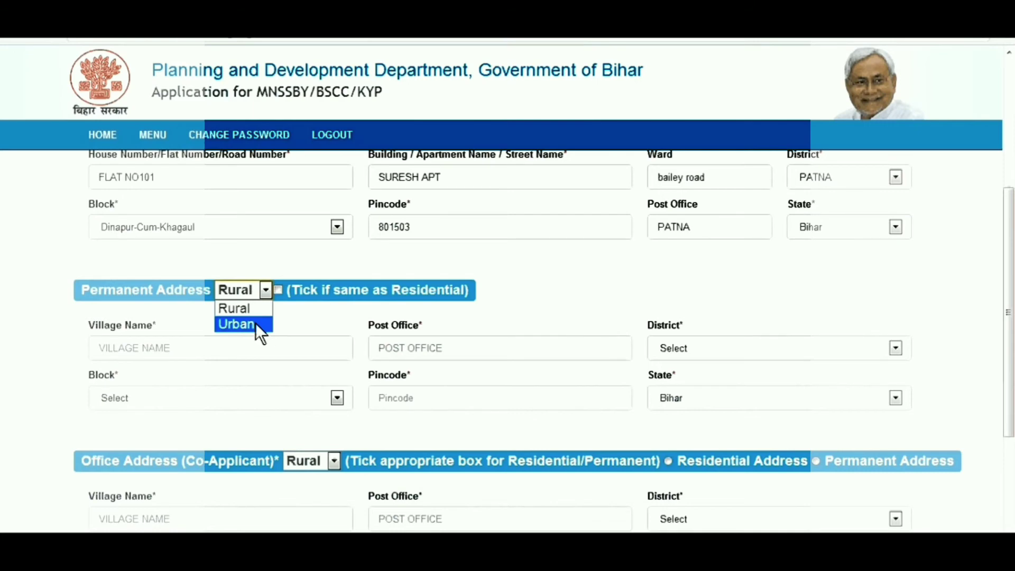
pyautogui.click(256, 323)
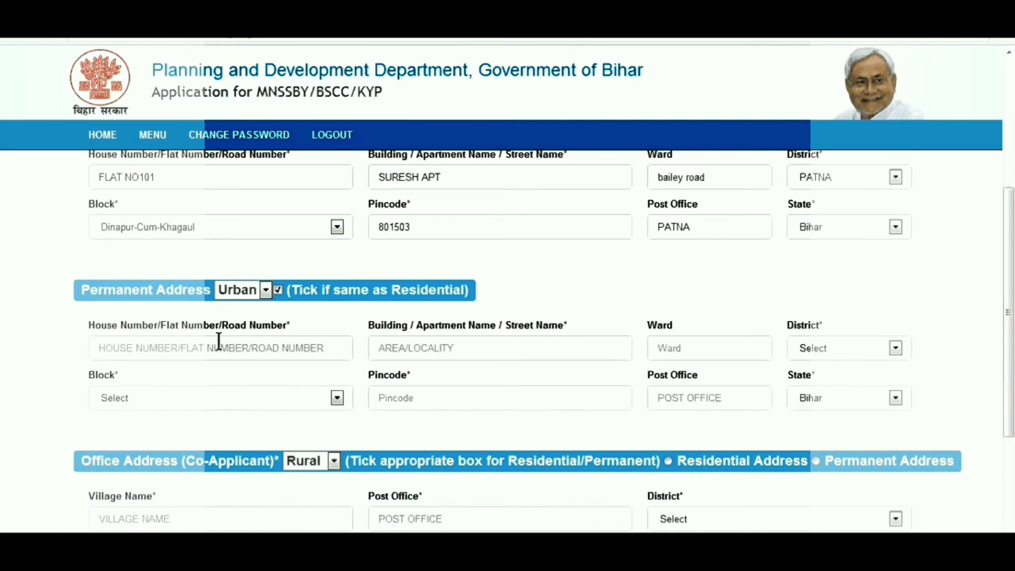
pyautogui.click(261, 343)
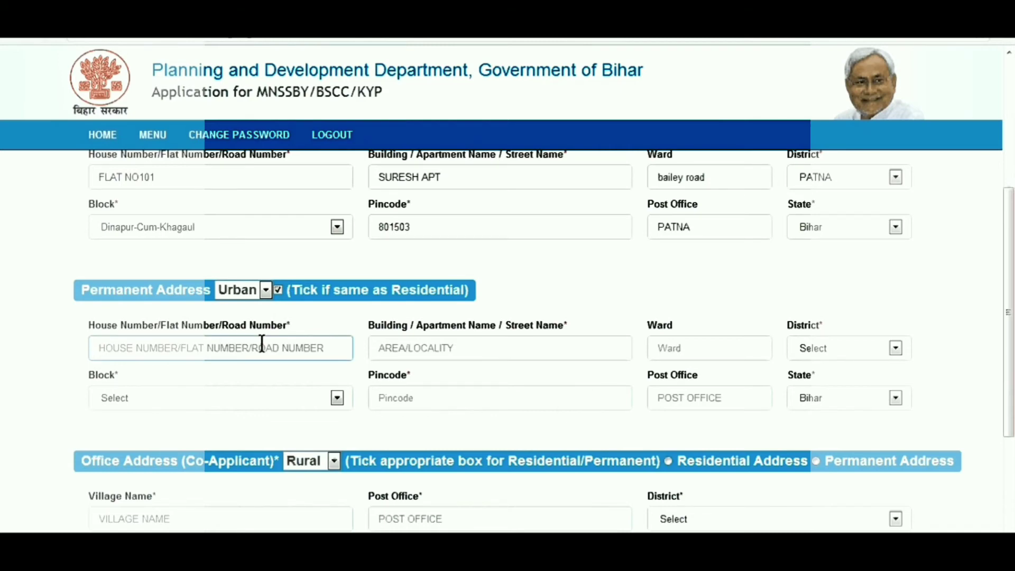
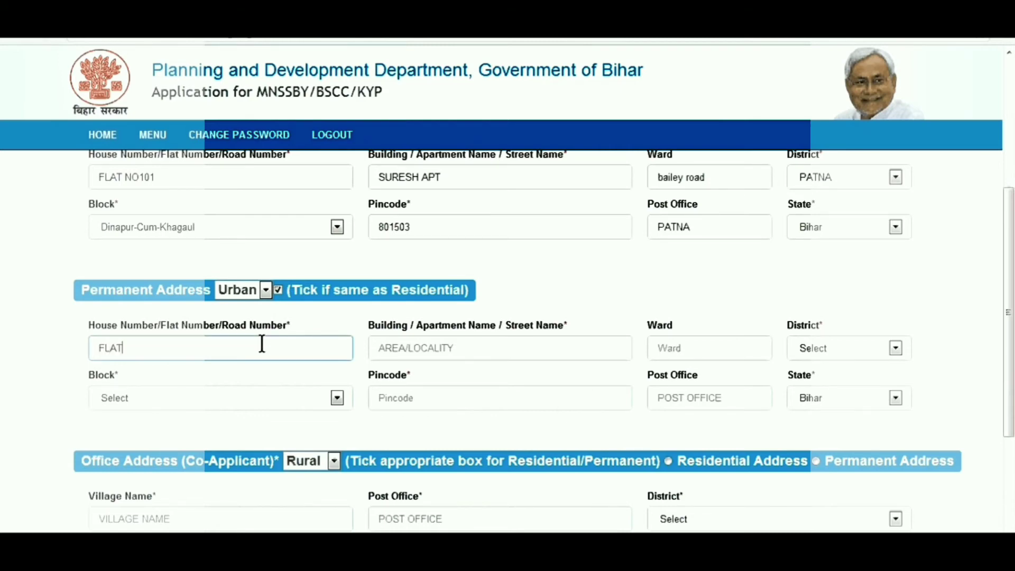
pyautogui.click(466, 348)
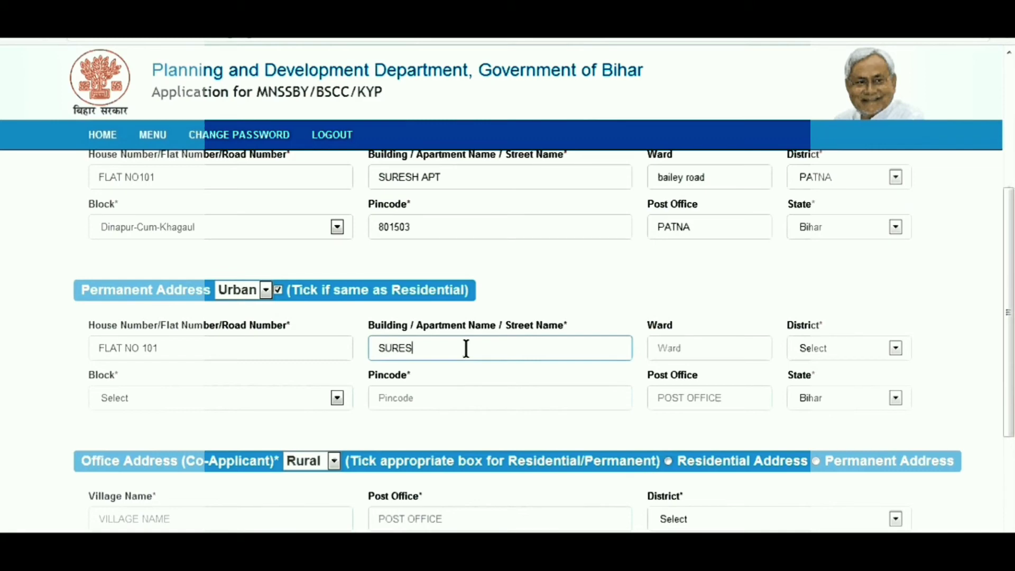
pyautogui.click(735, 350)
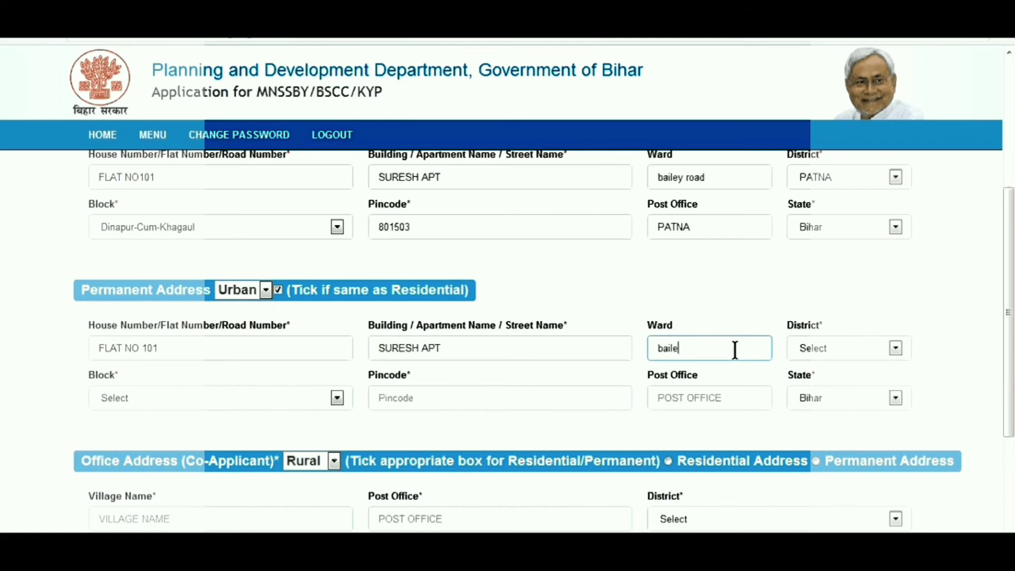
# Step: Choose PATNA district, Dinapur-Cum-Khagaul block, pincode 801503, post office PATNA and state Bihar
pyautogui.click(890, 348)
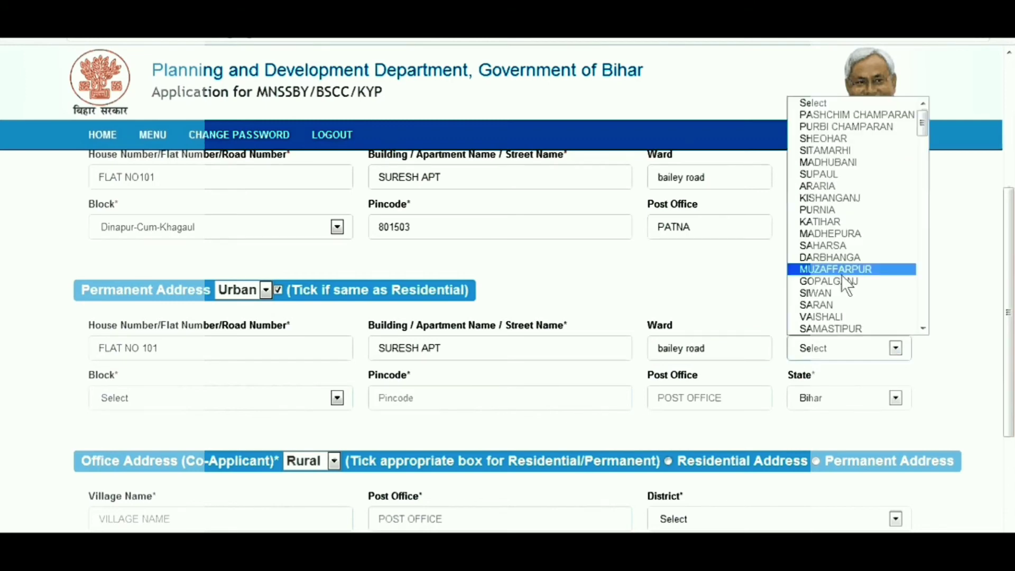
pyautogui.click(922, 328)
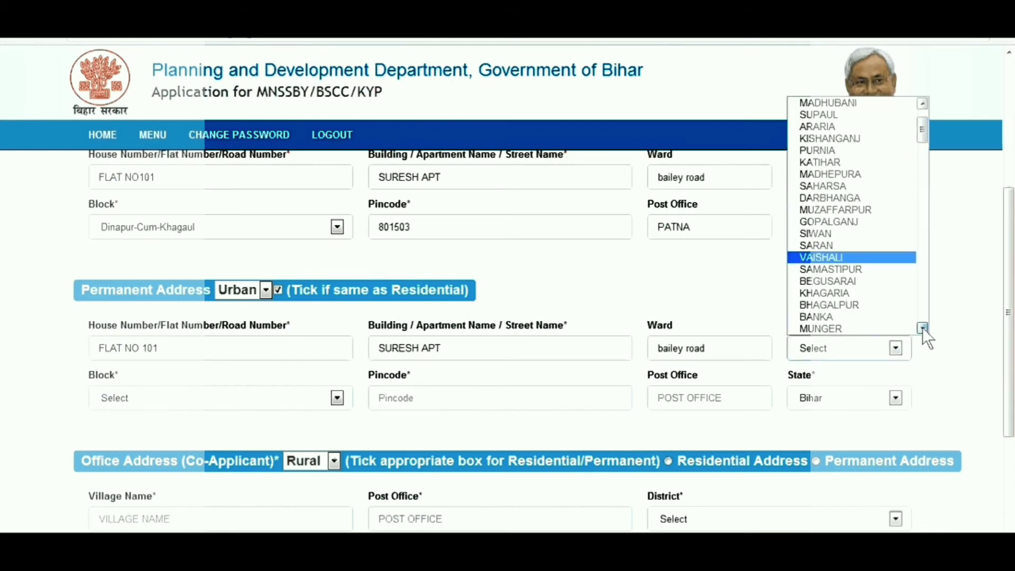
pyautogui.click(921, 328)
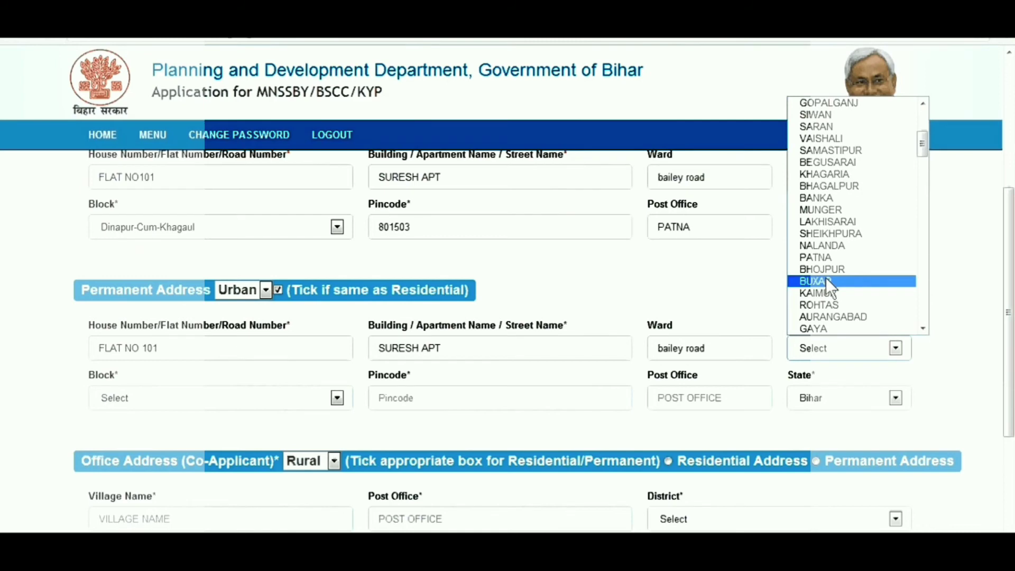
pyautogui.click(822, 256)
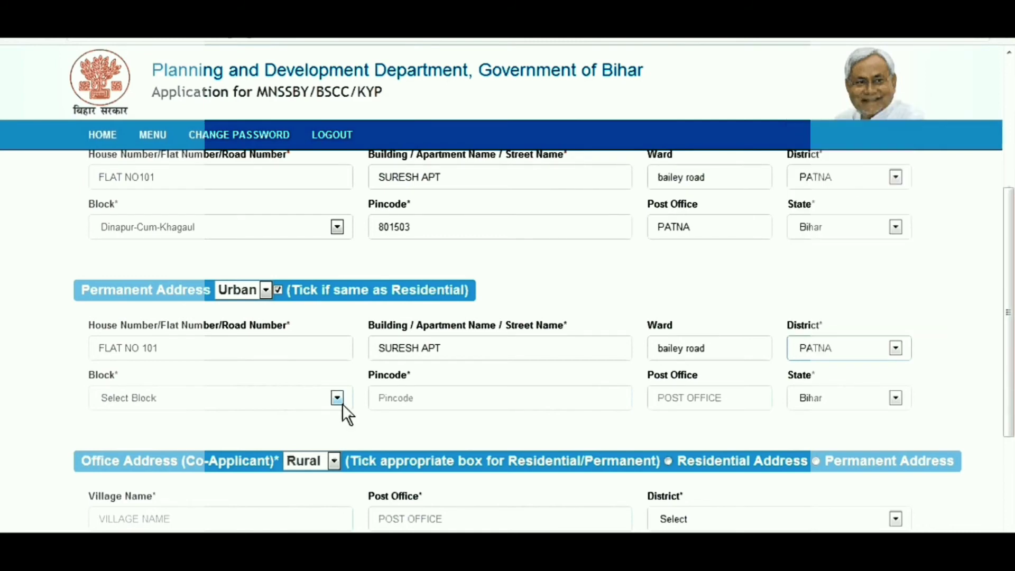
pyautogui.click(337, 399)
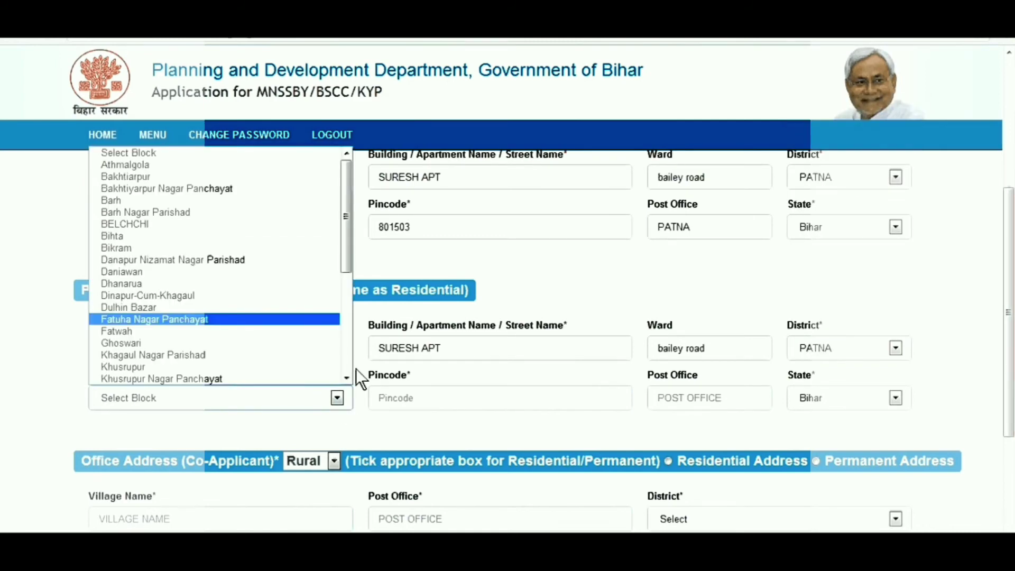
pyautogui.click(204, 262)
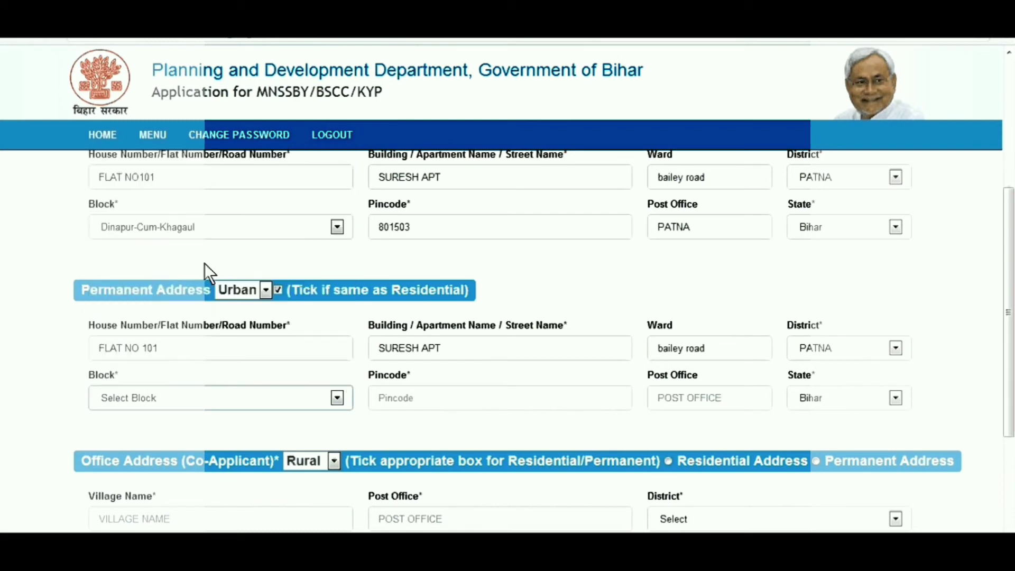
pyautogui.click(549, 399)
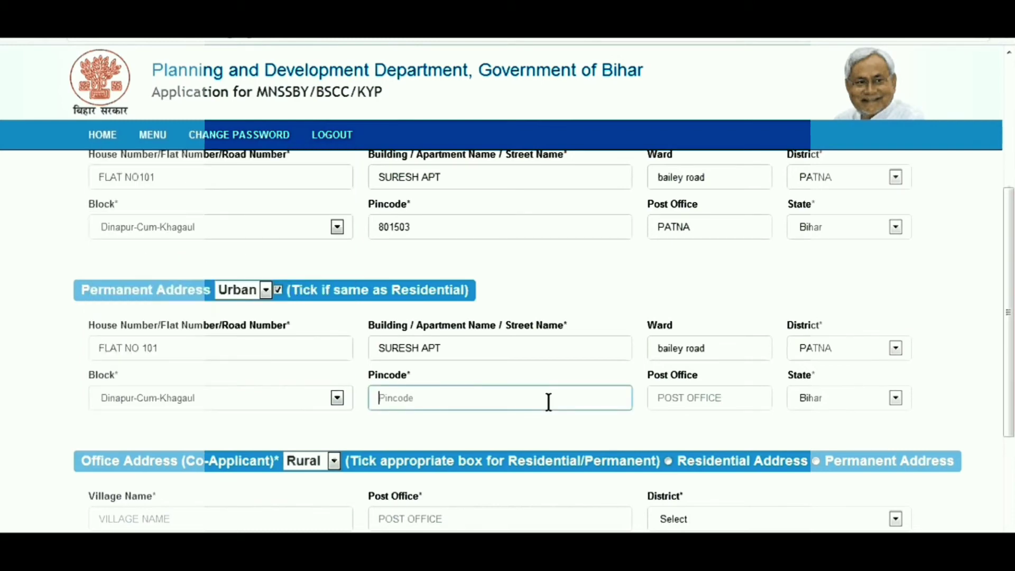
pyautogui.write('801503')
pyautogui.click(716, 395)
pyautogui.write('PAT')
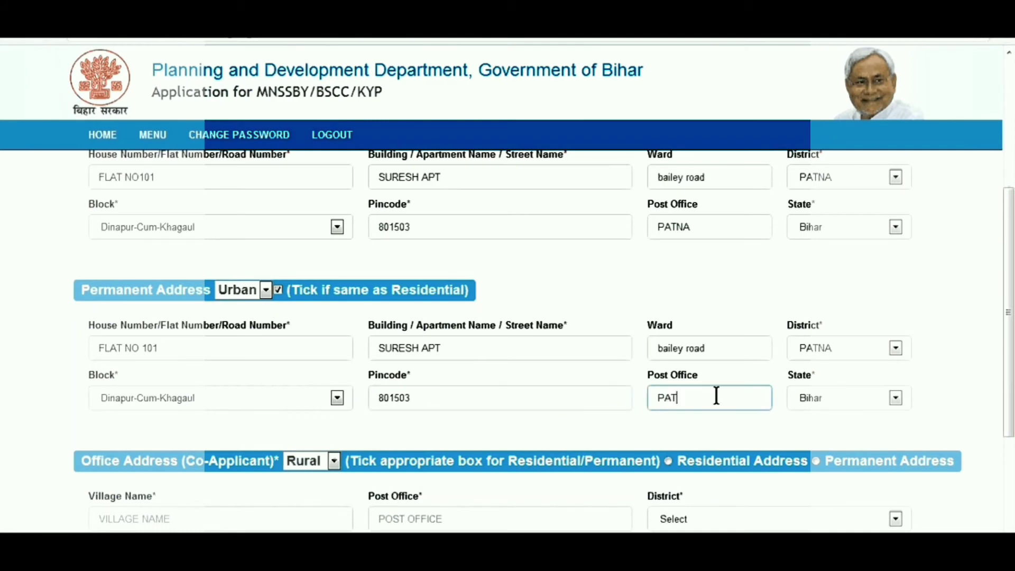
pyautogui.write('NA')
pyautogui.click(895, 398)
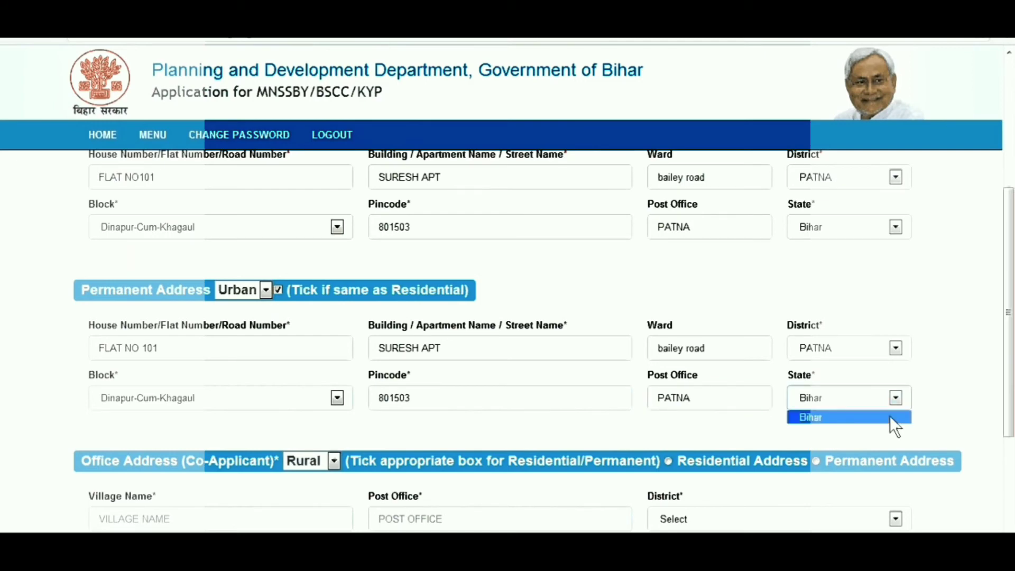
pyautogui.click(890, 418)
pyautogui.scroll(-3, 507, 338)
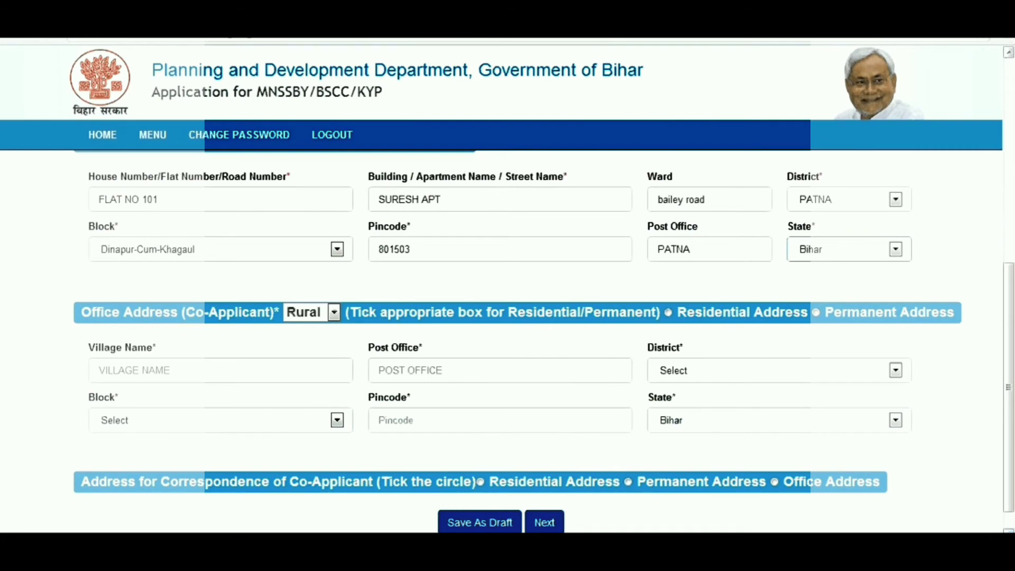
pyautogui.scroll(-1, 696, 436)
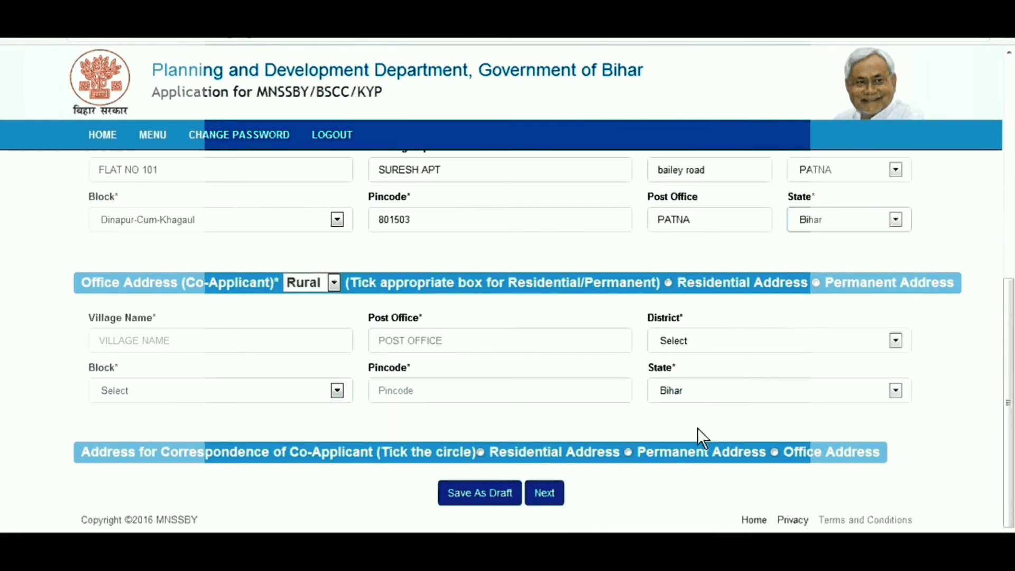
pyautogui.click(332, 283)
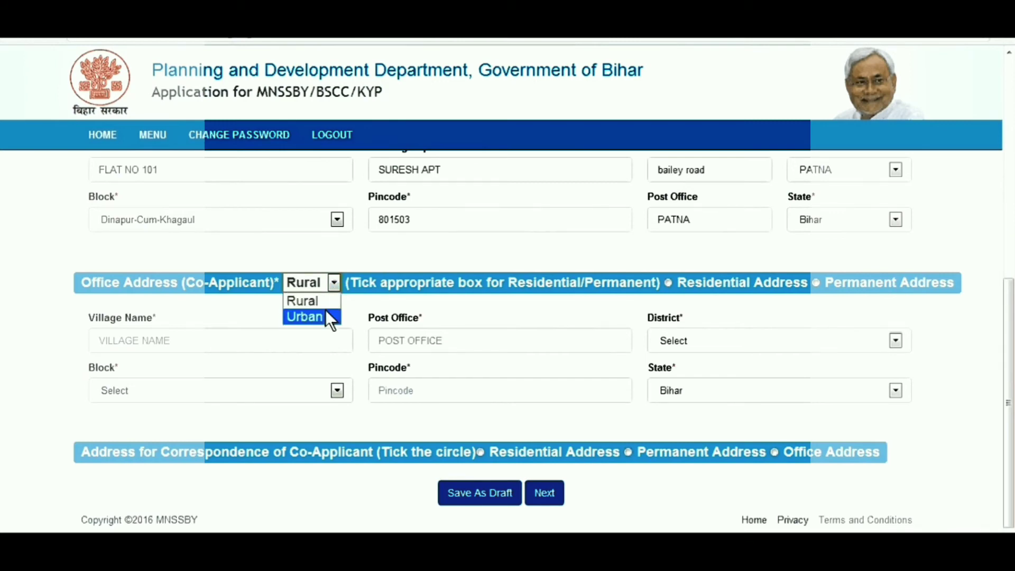
pyautogui.click(311, 317)
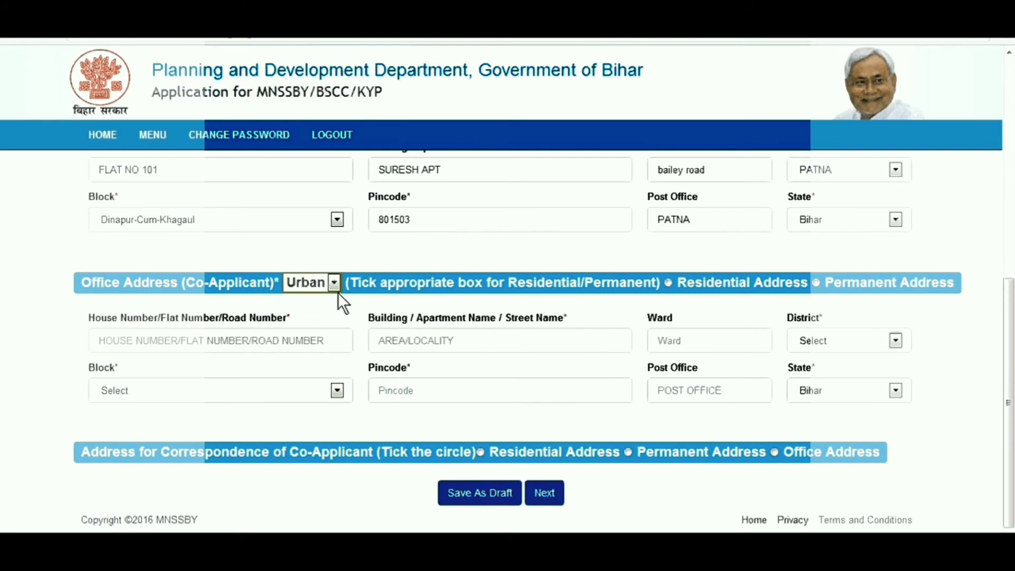
pyautogui.click(274, 340)
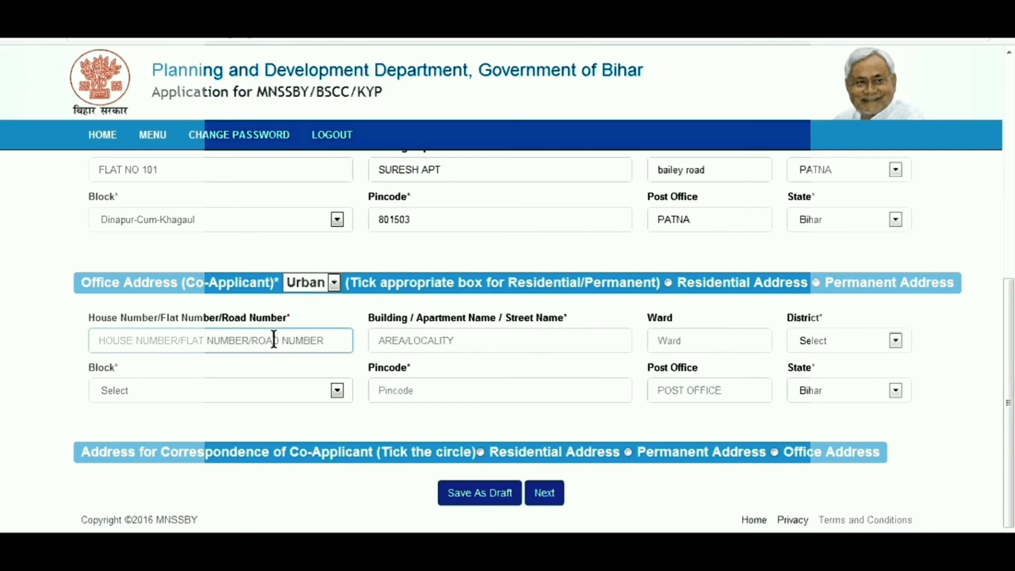
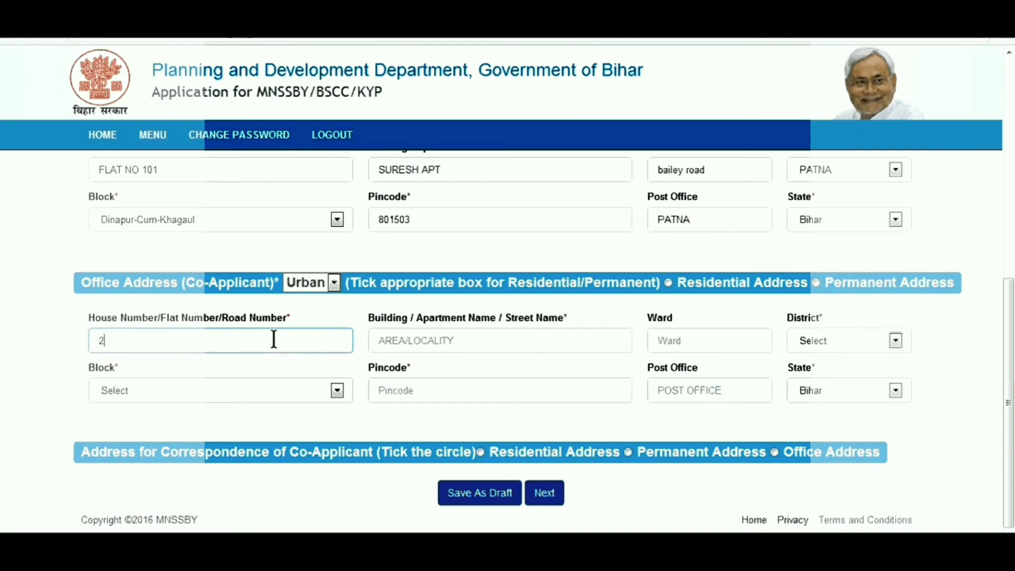
pyautogui.click(460, 346)
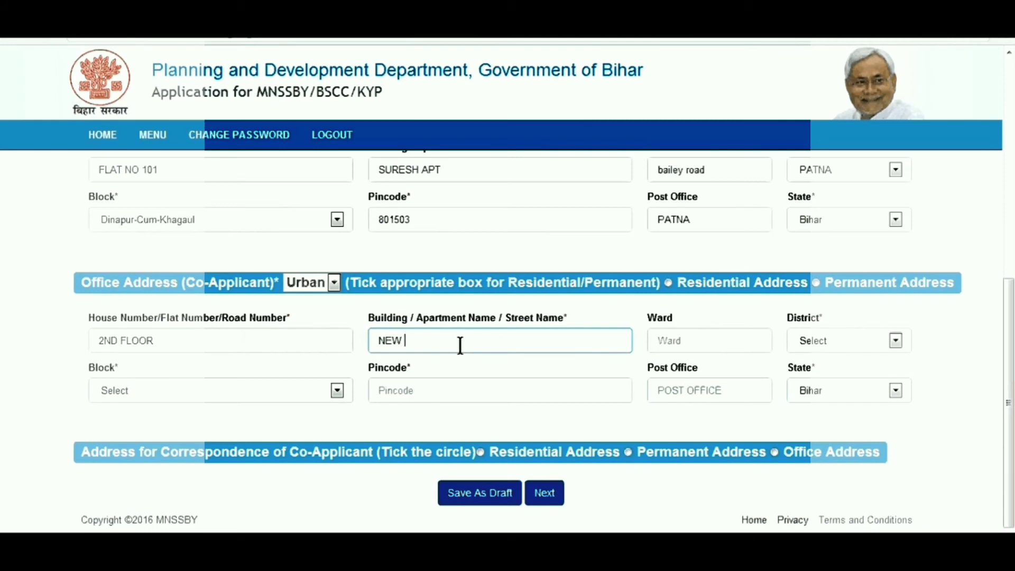
pyautogui.click(732, 346)
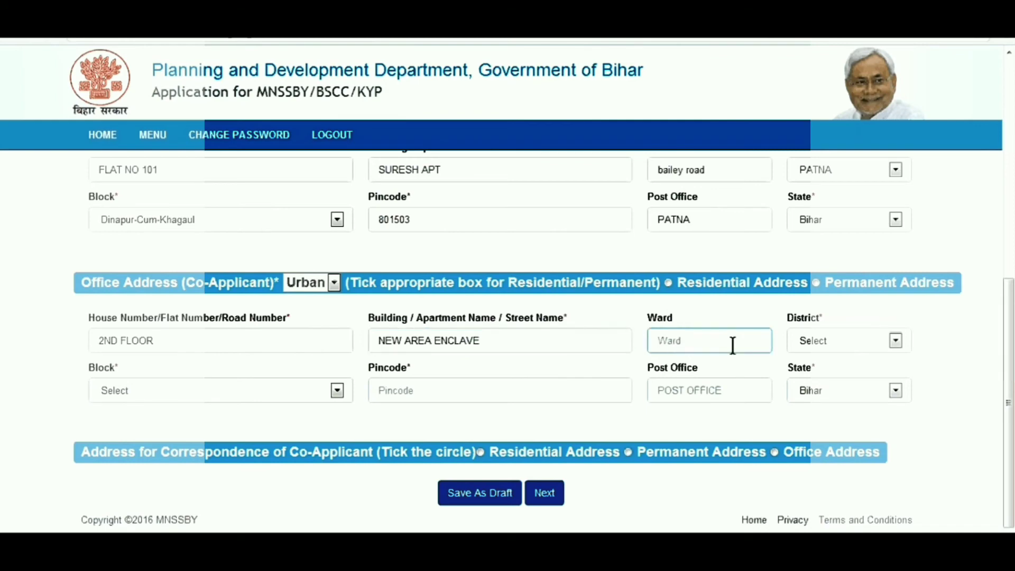
# Step: Choose PATNA as the office district and Dinapur-Cum-Khagaul as its block
pyautogui.click(905, 336)
pyautogui.scroll(-3, 922, 321)
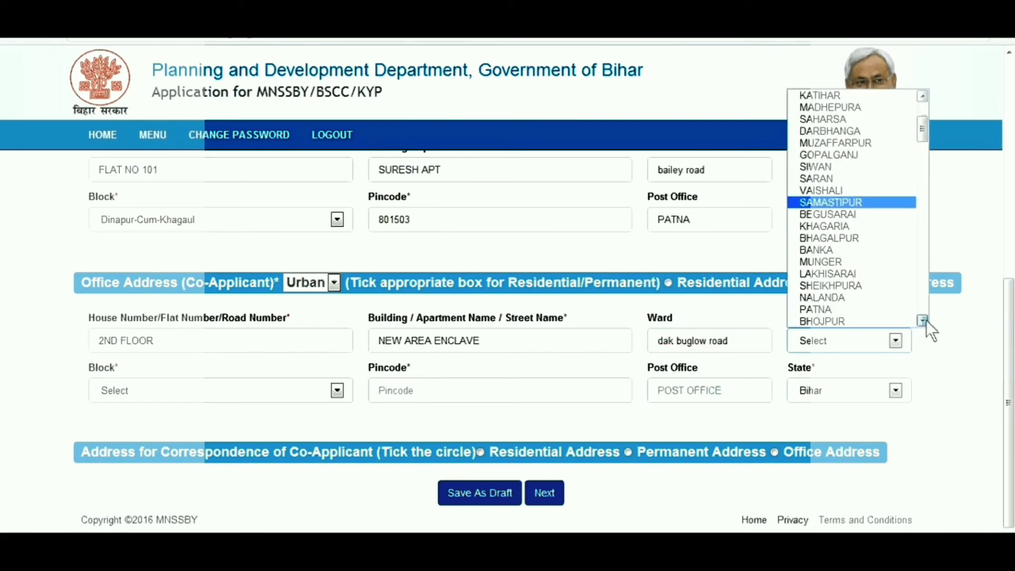
pyautogui.scroll(-3, 925, 319)
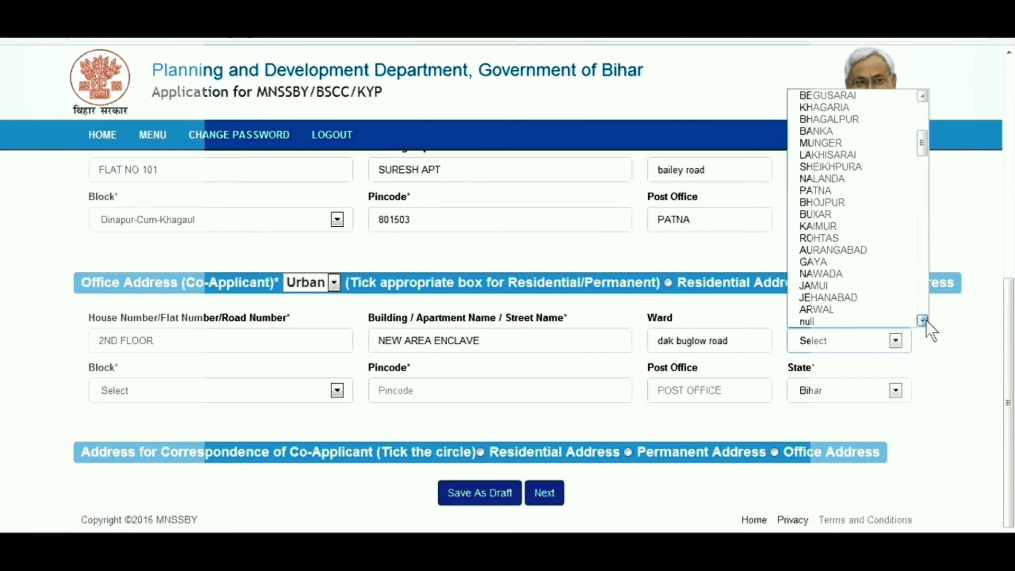
pyautogui.scroll(-2, 925, 319)
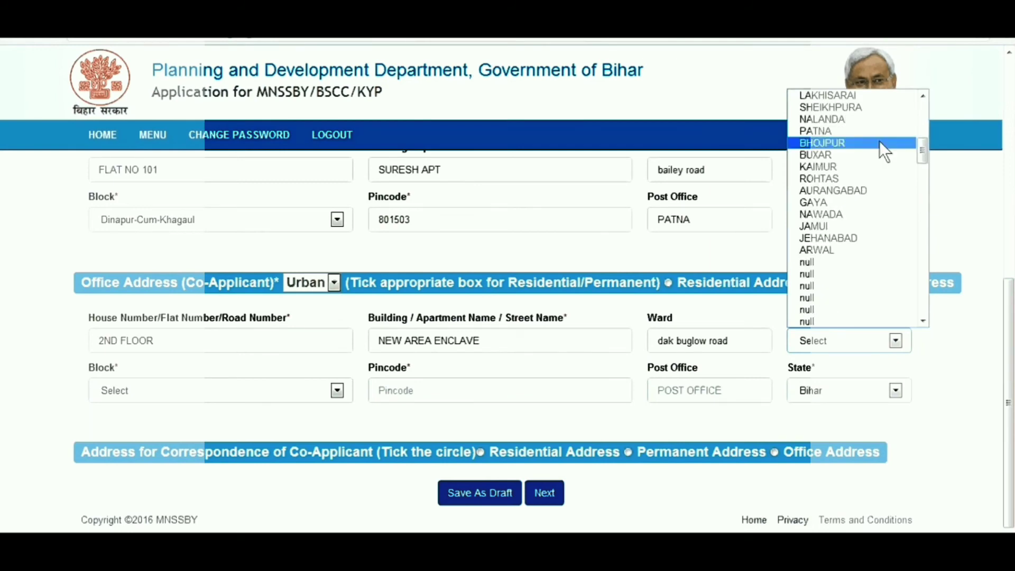
pyautogui.click(860, 132)
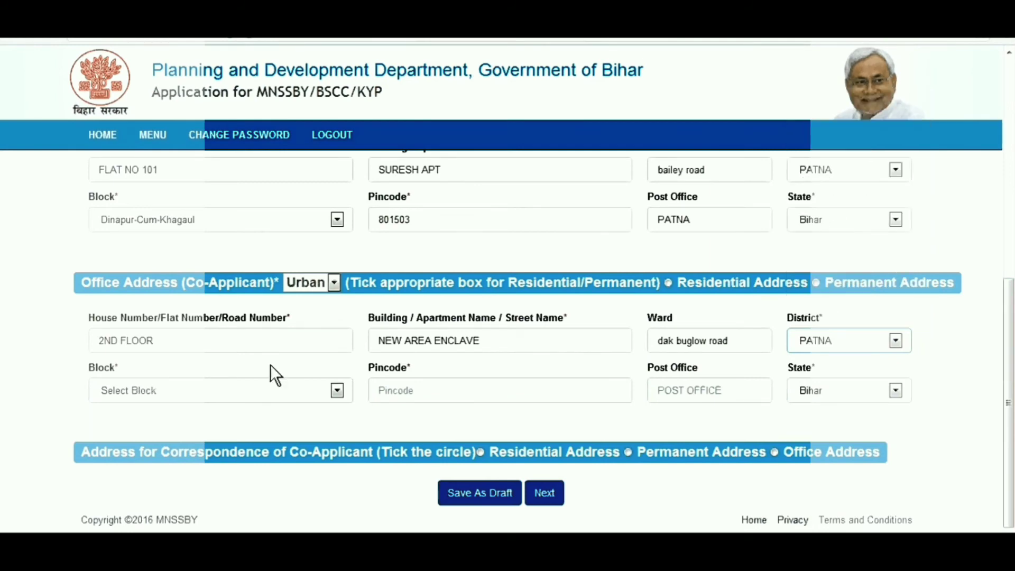
pyautogui.click(337, 391)
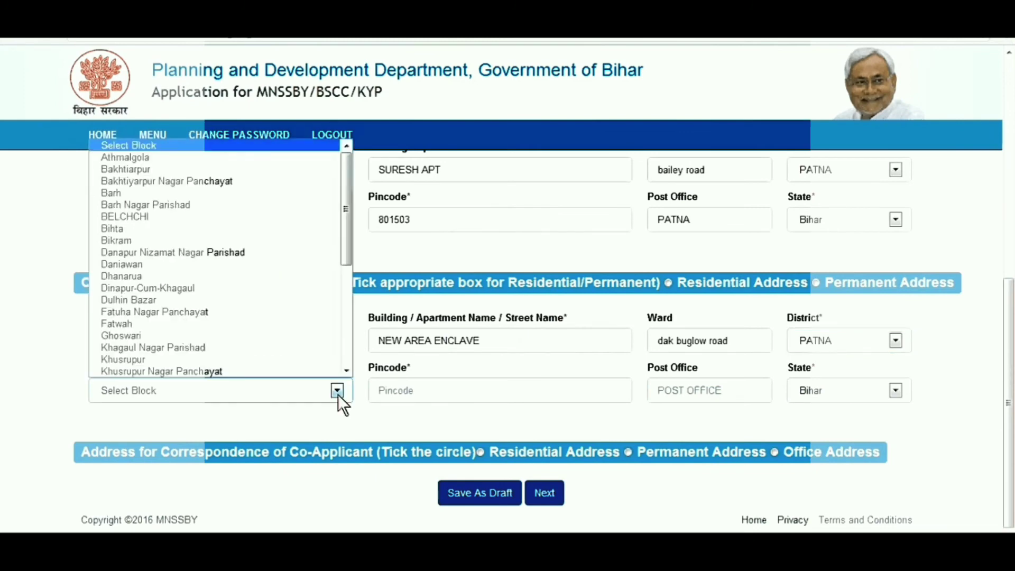
pyautogui.click(281, 289)
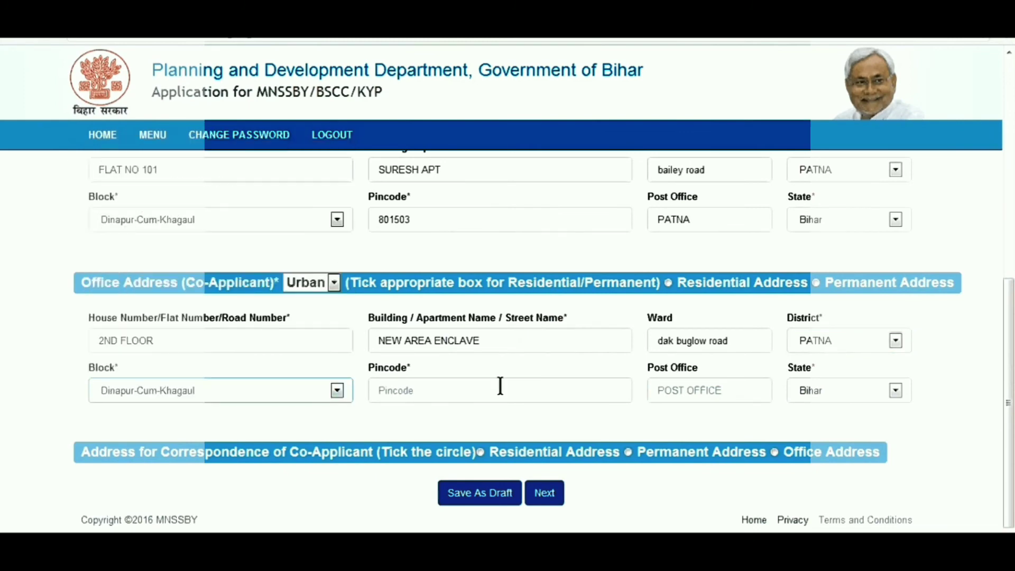
# Step: Enter office pincode 801503 and post office PATNA, keep Bihar, and continue to Financial Income
pyautogui.click(497, 391)
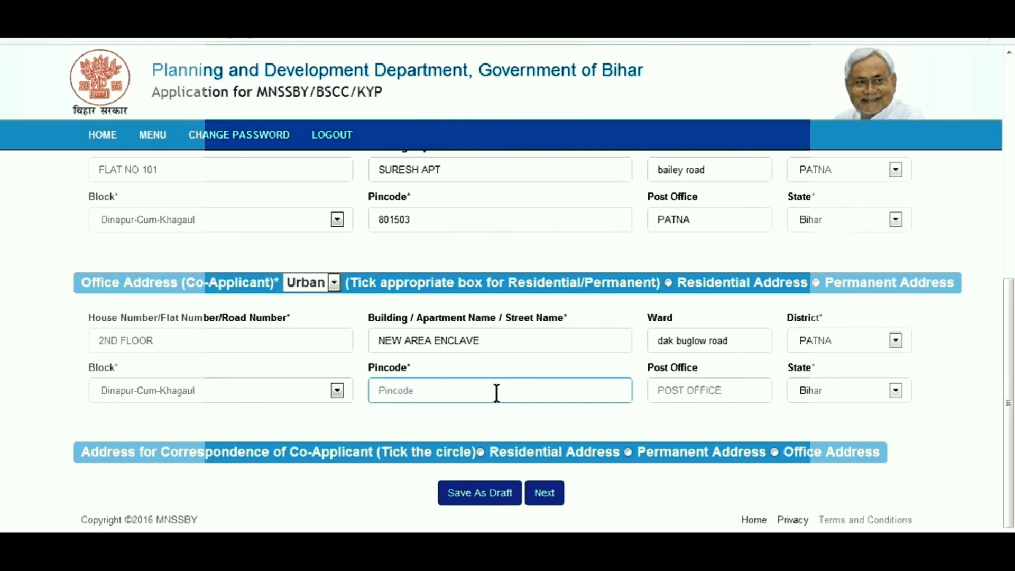
pyautogui.write('801503')
pyautogui.click(753, 392)
pyautogui.write('P')
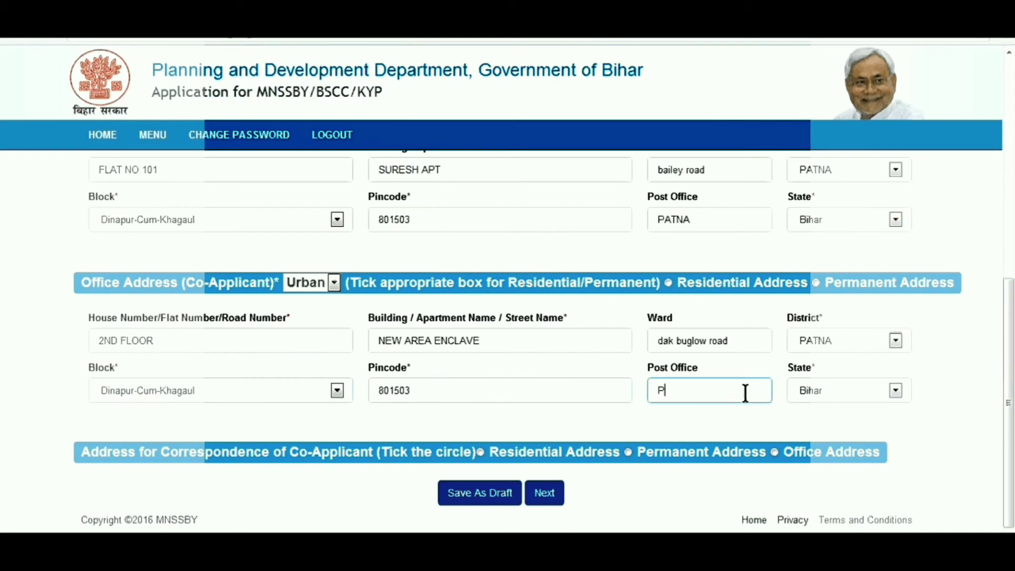
pyautogui.write('ATNA')
pyautogui.click(895, 391)
pyautogui.click(894, 391)
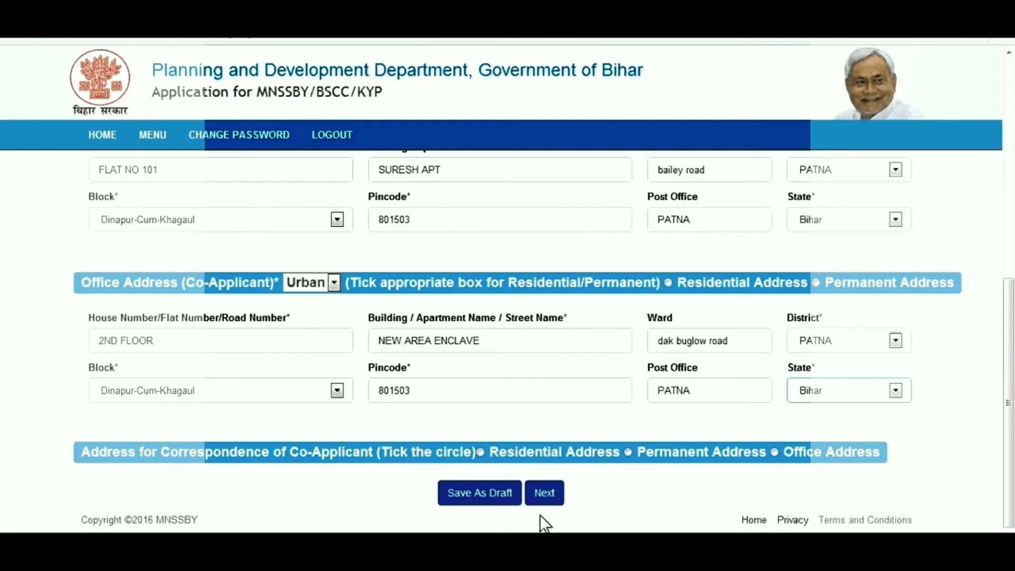
pyautogui.click(544, 494)
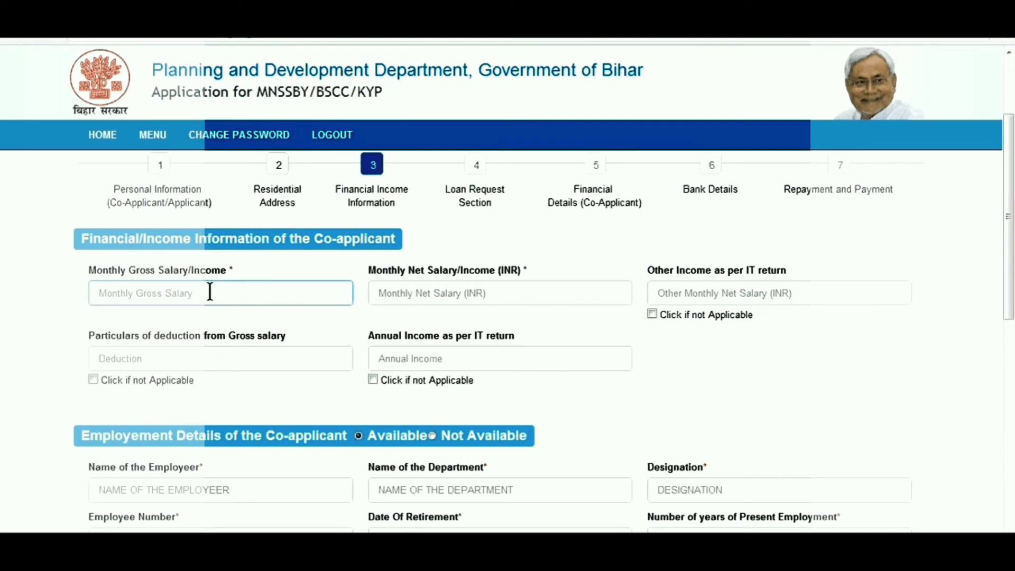
# Step: Enter gross salary 30000, net 38000, other income 400000, deduction 4000; mark annual income not applicable
pyautogui.write('30000')
pyautogui.click(419, 294)
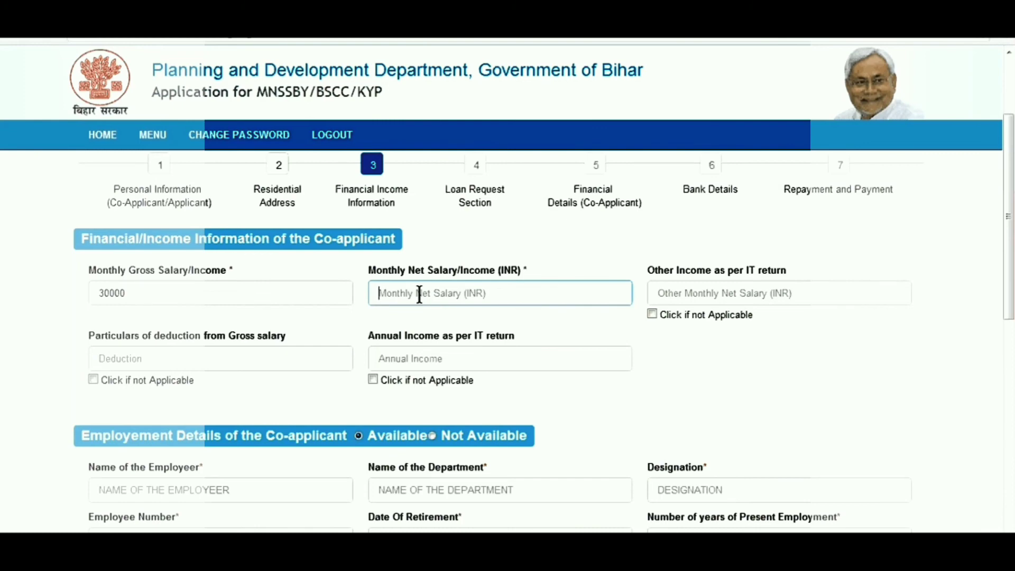
pyautogui.write('38000')
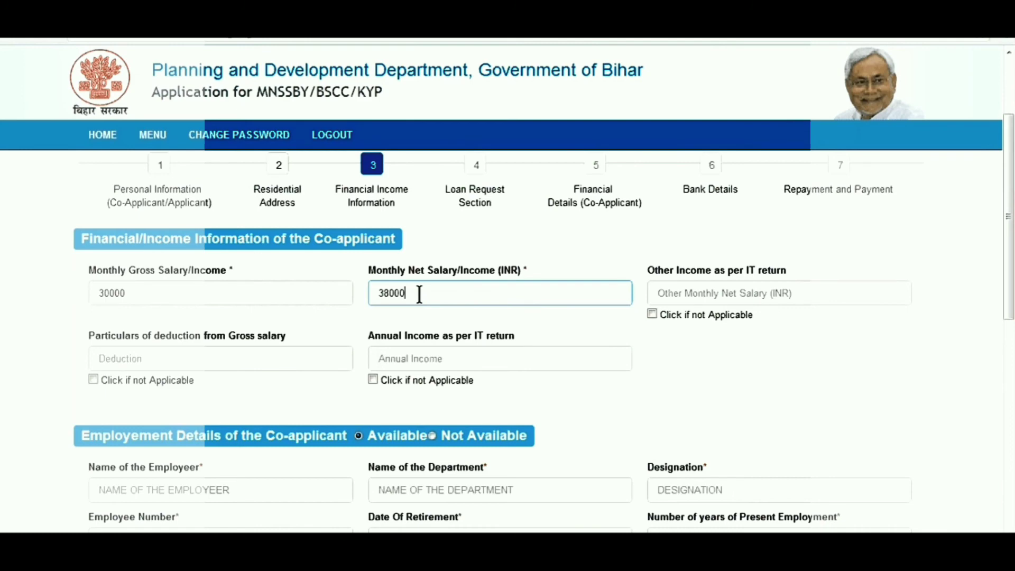
pyautogui.click(669, 297)
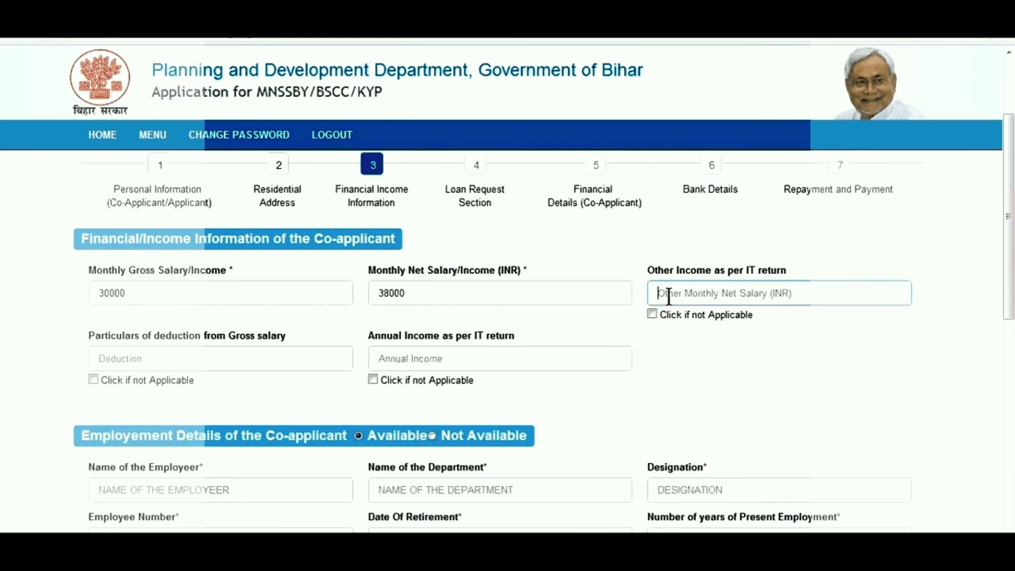
pyautogui.write('400000')
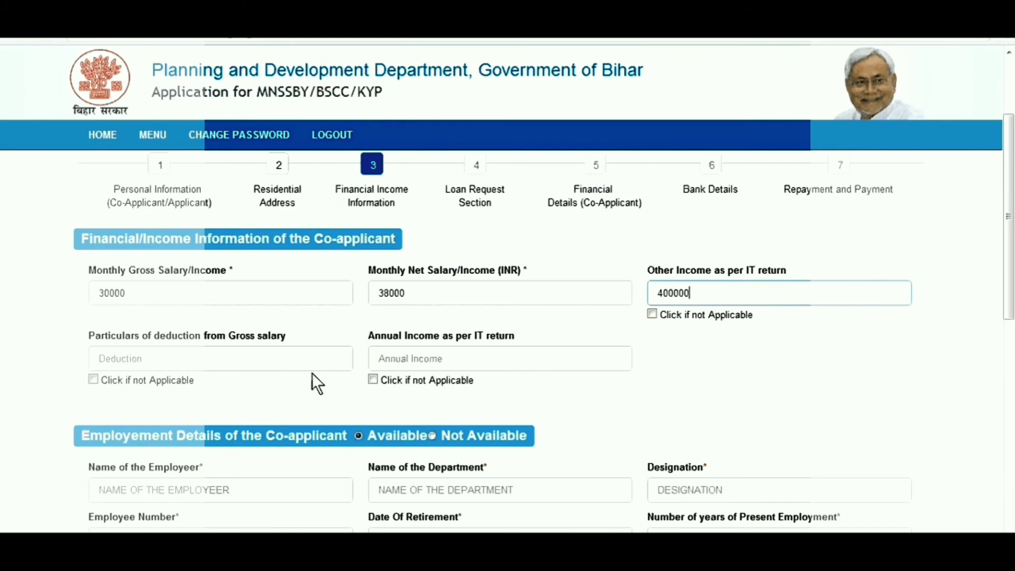
pyautogui.click(311, 361)
pyautogui.write('40')
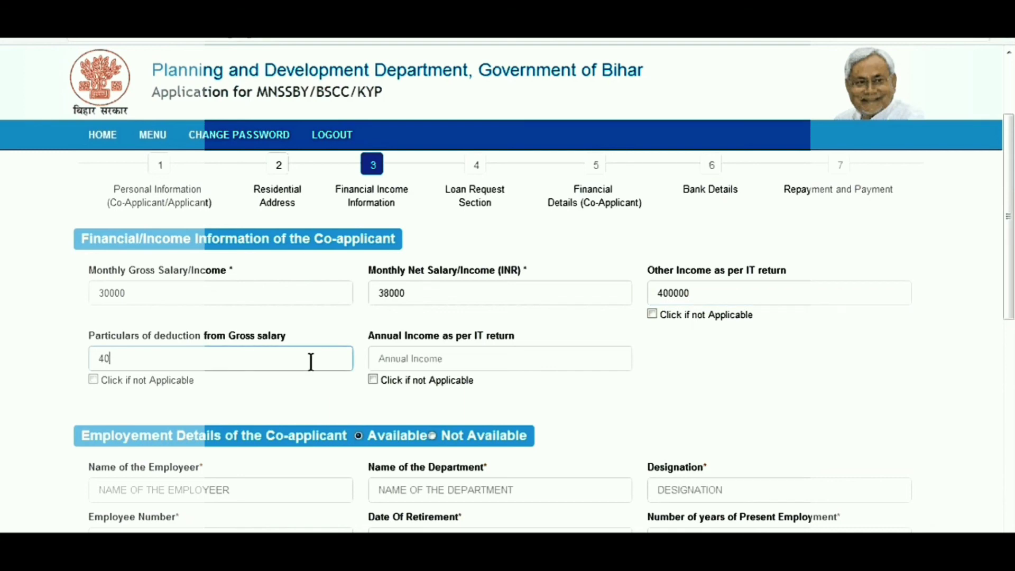
pyautogui.write('00')
pyautogui.click(374, 379)
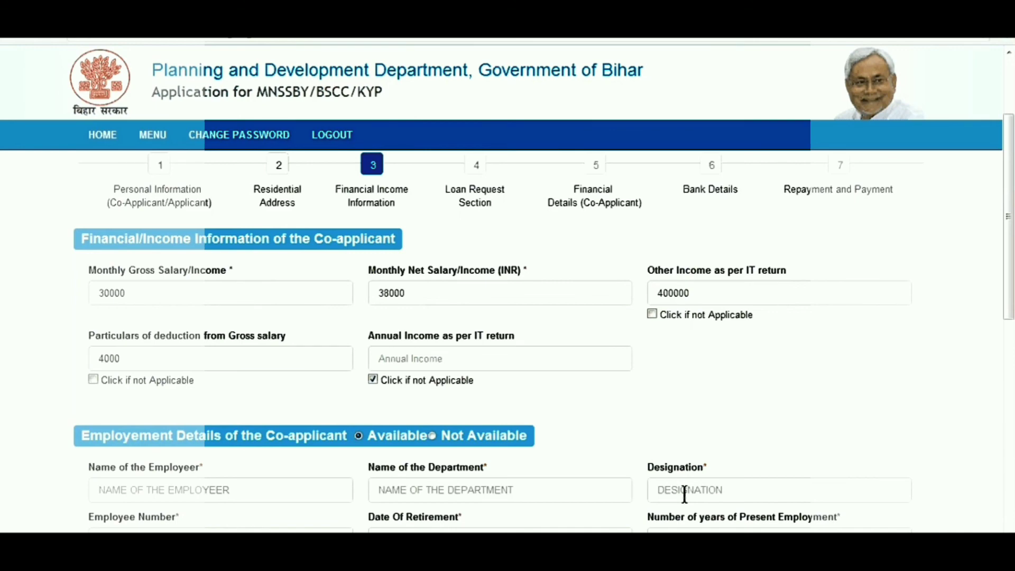
# Step: Mark the co-applicant's employment details as Not Available
pyautogui.scroll(-10, 684, 495)
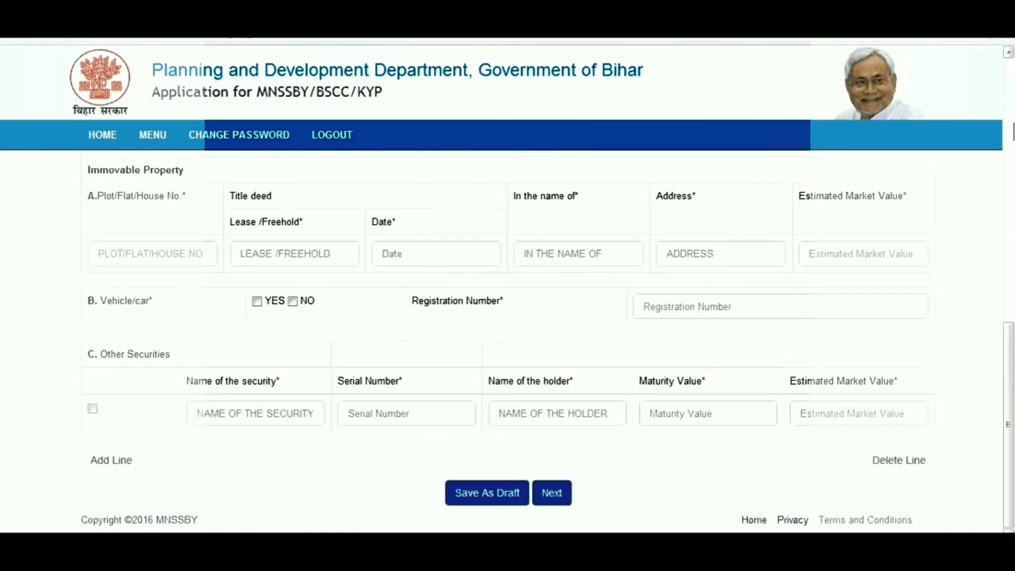
pyautogui.scroll(8, 171, 374)
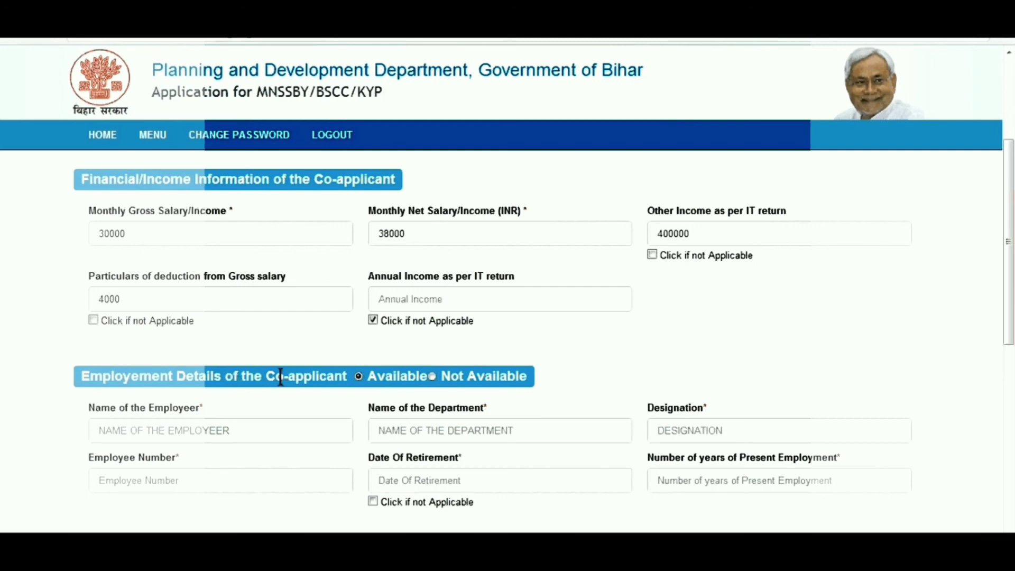
pyautogui.click(433, 376)
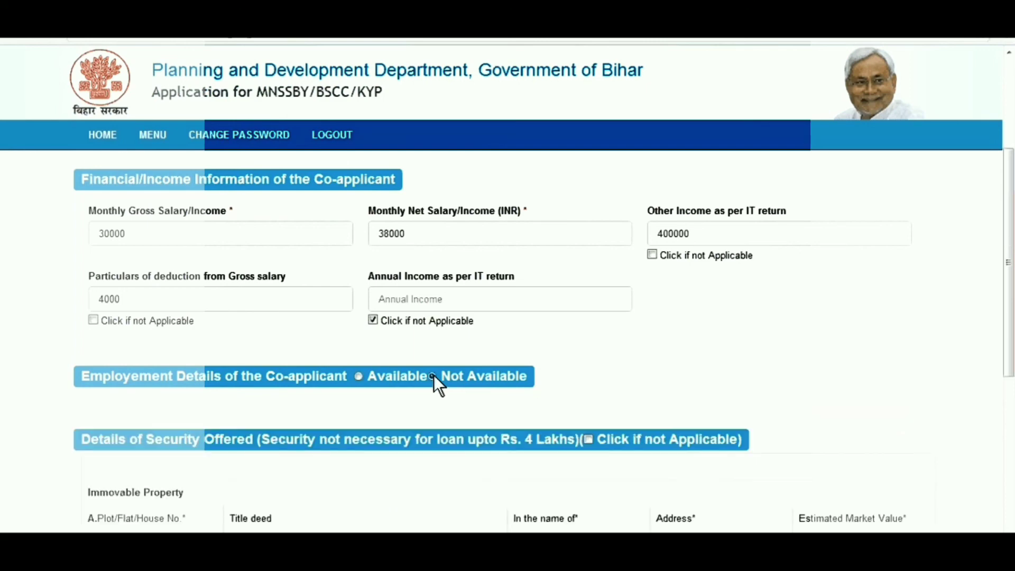
pyautogui.click(358, 375)
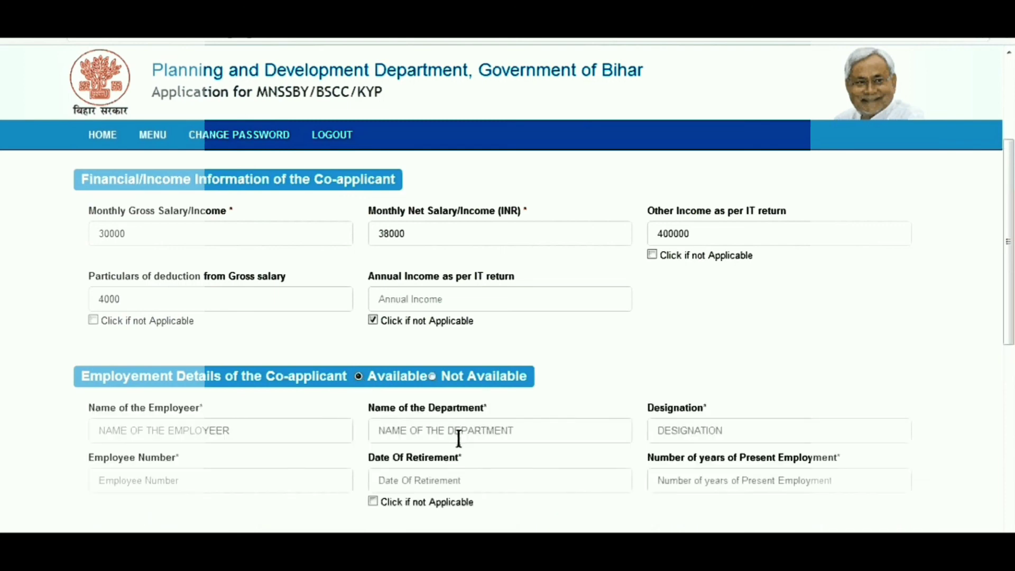
pyautogui.scroll(-15, 459, 438)
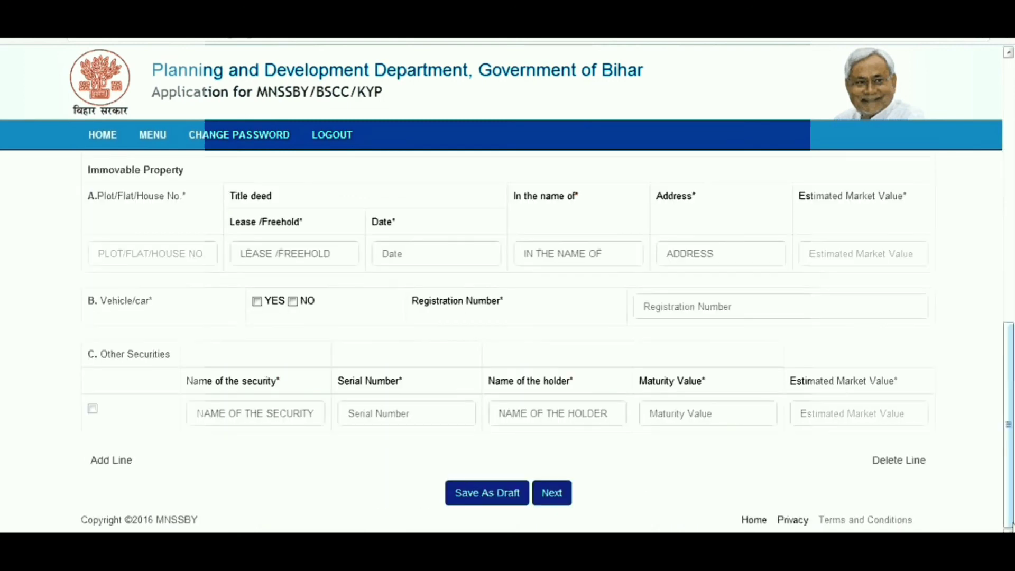
pyautogui.click(1008, 53)
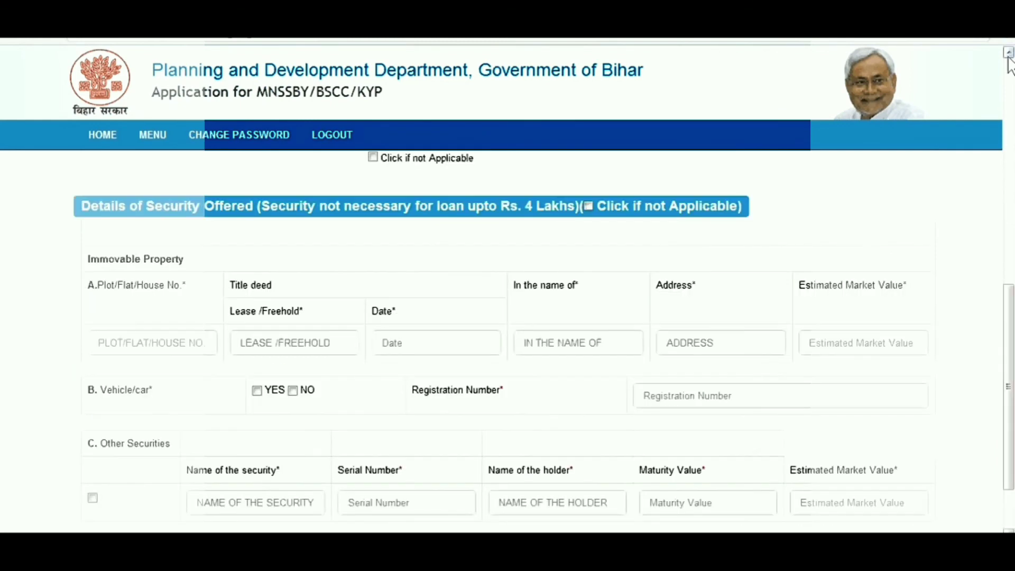
pyautogui.scroll(3, 435, 213)
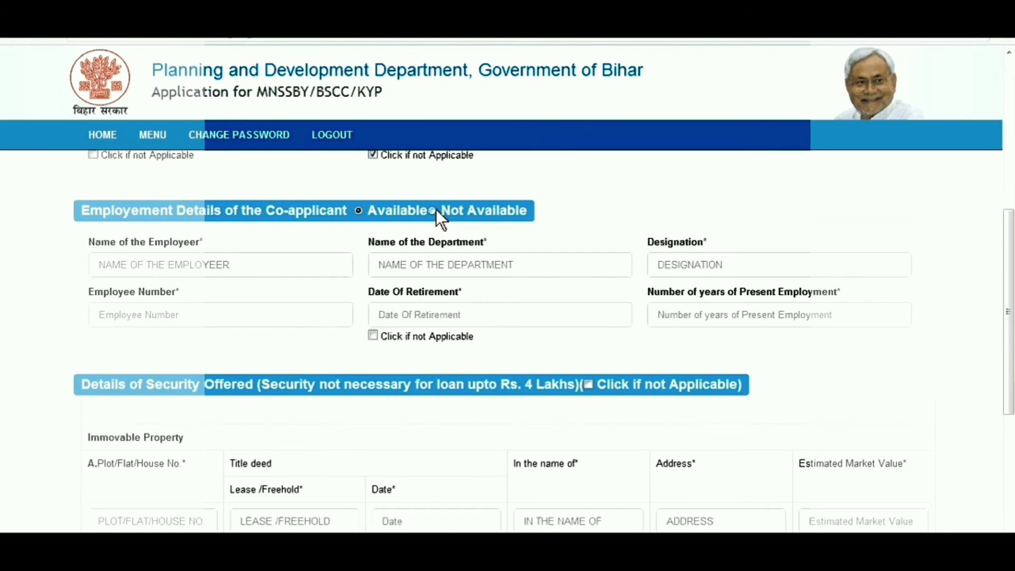
pyautogui.click(434, 210)
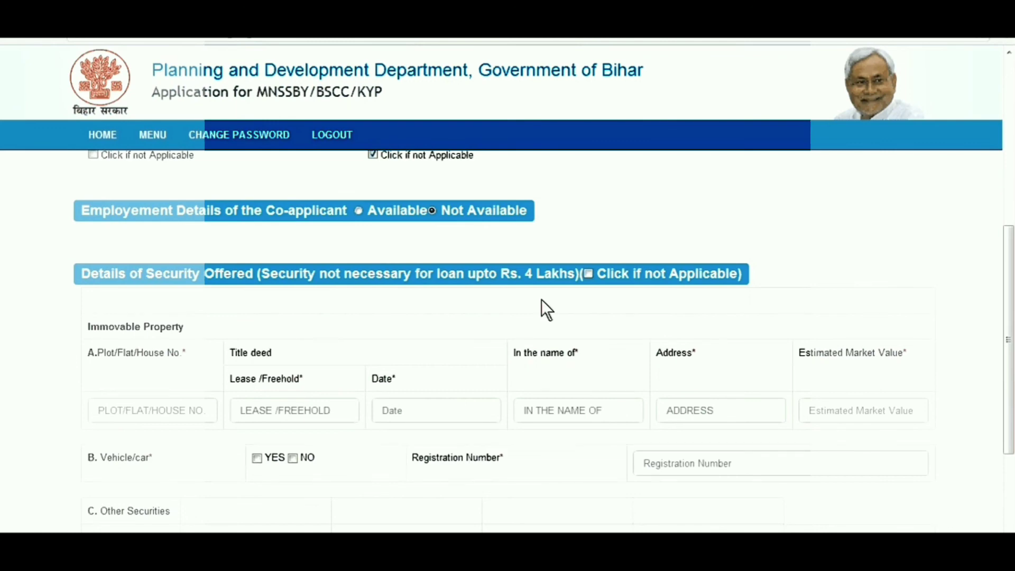
# Step: Tick Details of Security Offered as not applicable and confirm the alert
pyautogui.click(589, 274)
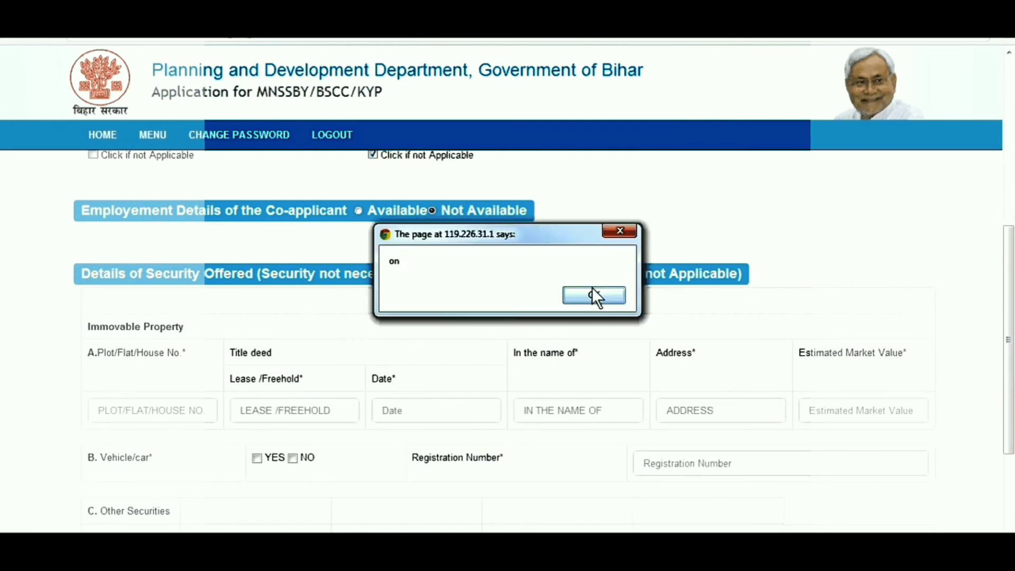
pyautogui.click(593, 295)
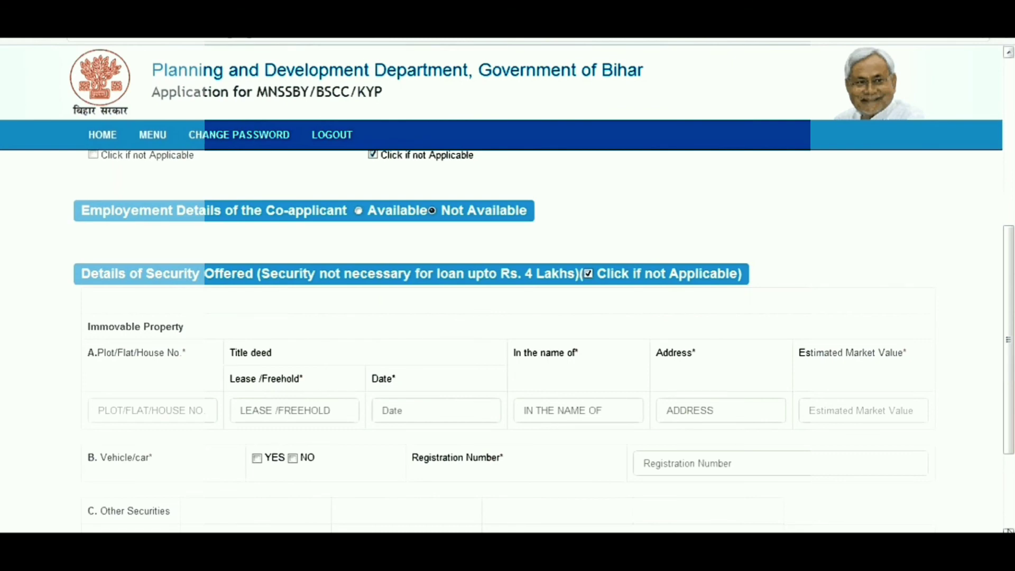
pyautogui.scroll(-3, 543, 502)
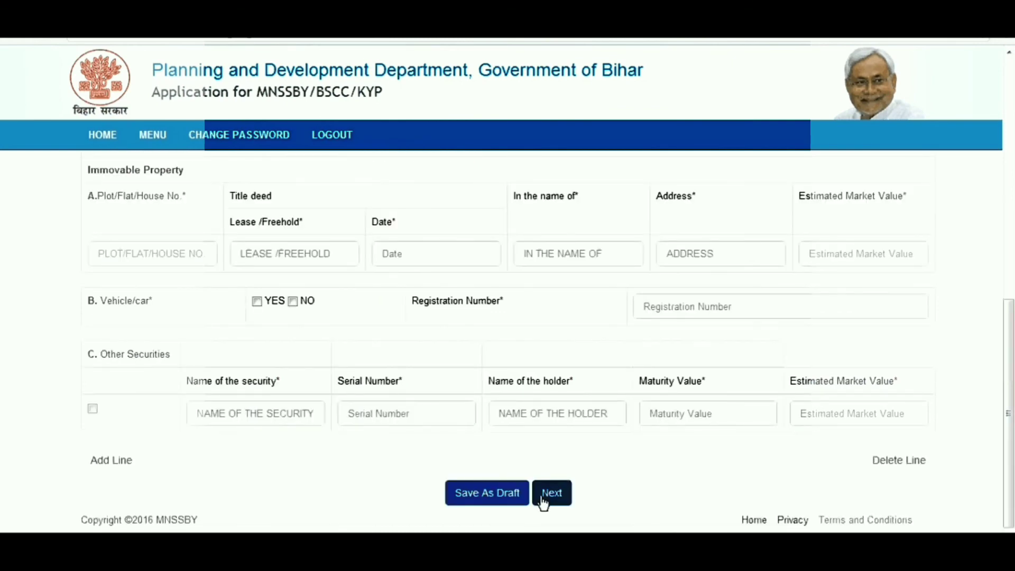
# Step: Proceed to step 4 to reach the empty Details of the Course/Study form
pyautogui.click(550, 492)
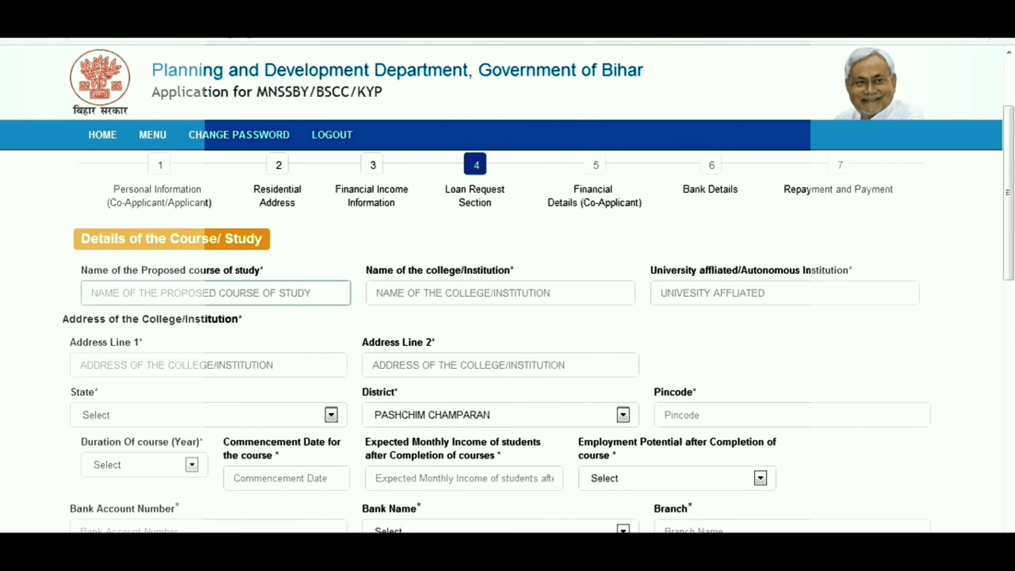
pyautogui.moveTo(363, 497)
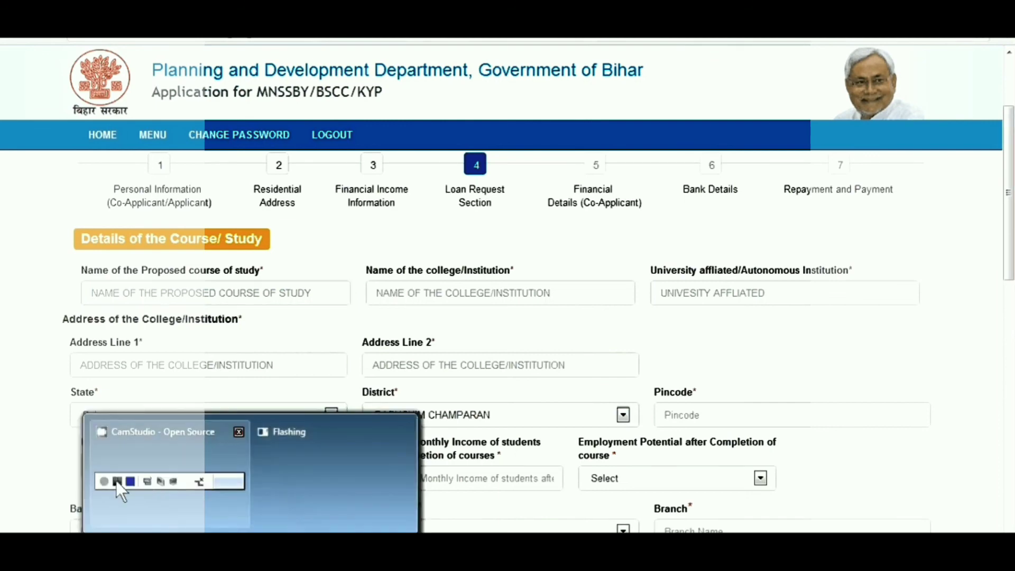